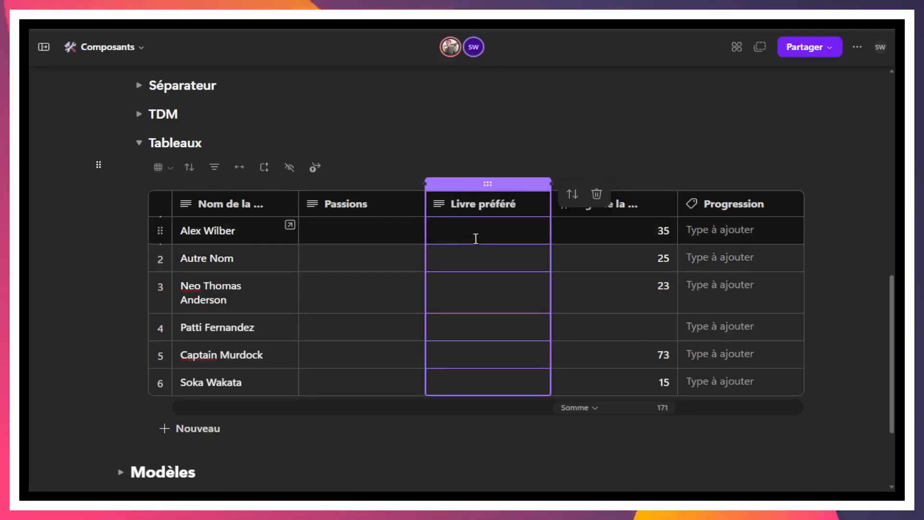
# Fill the first row with the favourite book "BABOK 3e édition" and the passion "Parachute".
pyautogui.click(476, 231)
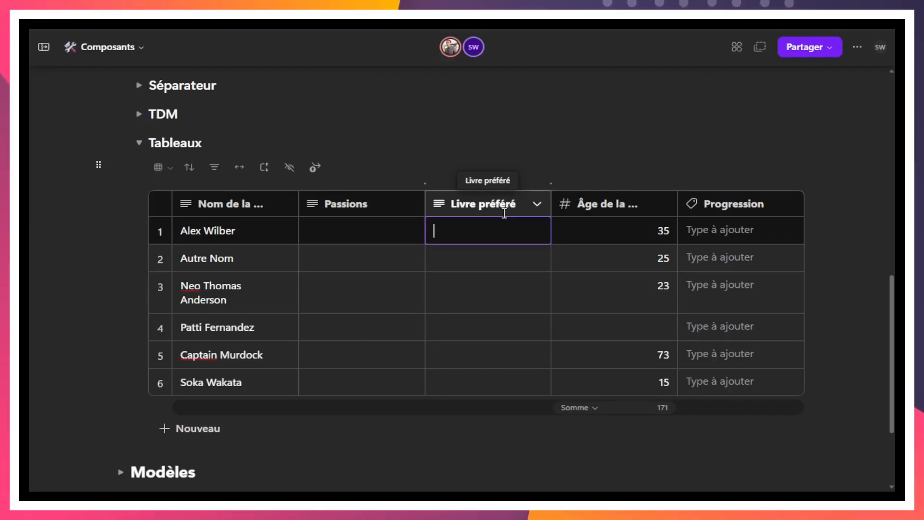
pyautogui.write('BABOK 3e édition')
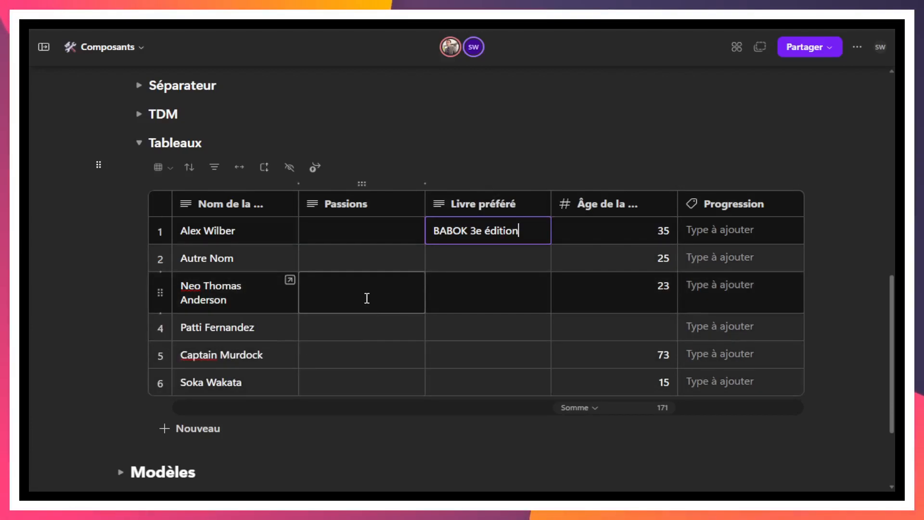
pyautogui.click(483, 259)
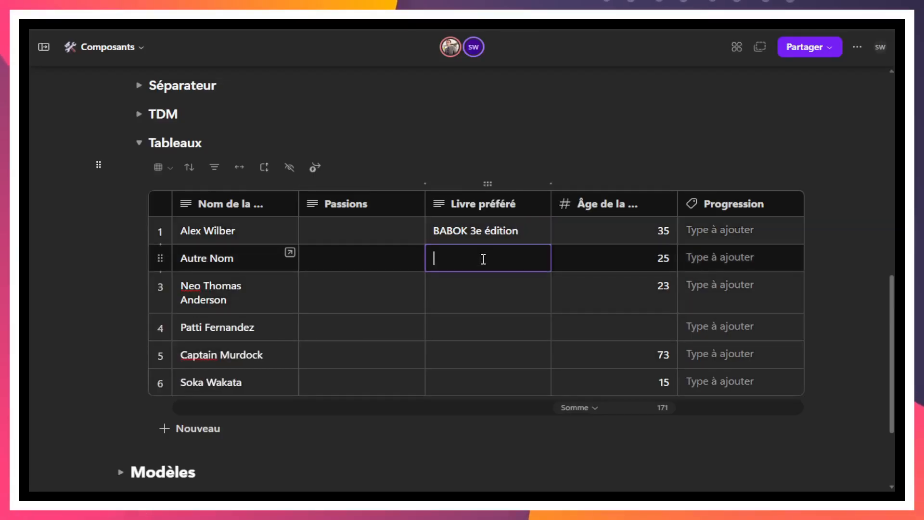
pyautogui.click(519, 284)
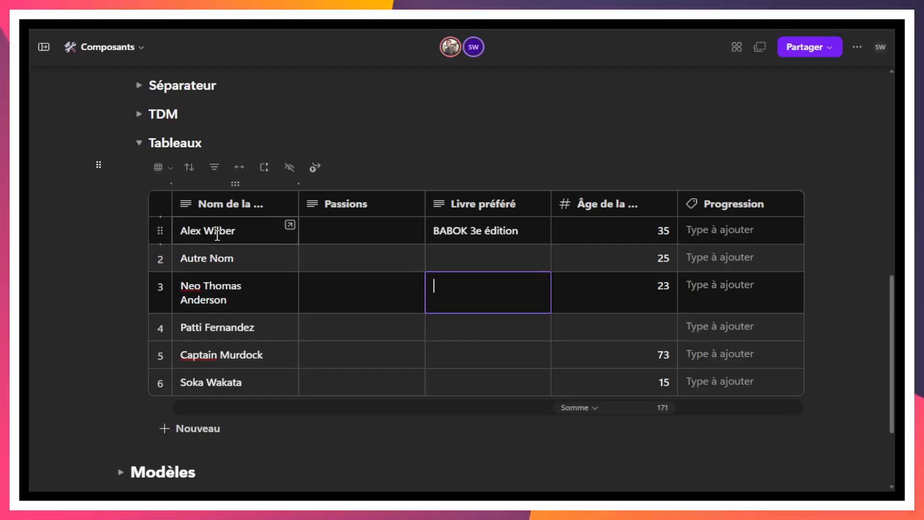
pyautogui.click(358, 234)
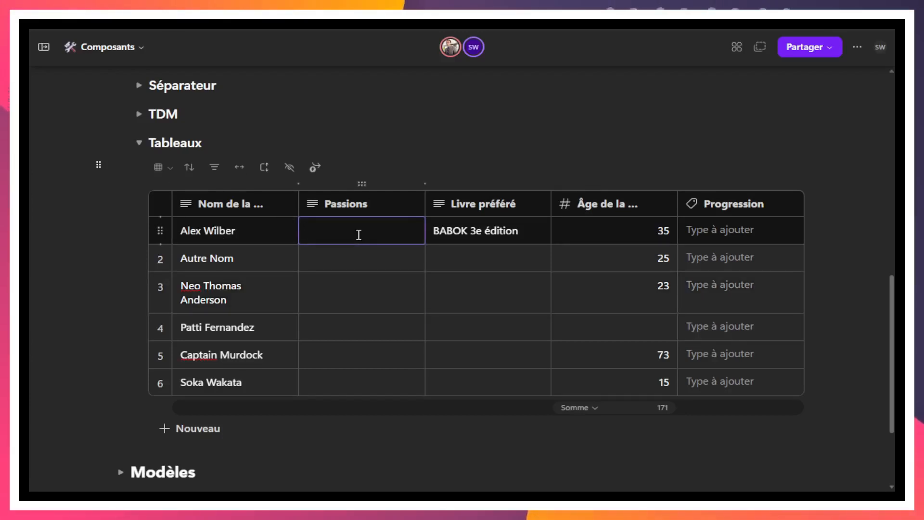
pyautogui.write('Parachute')
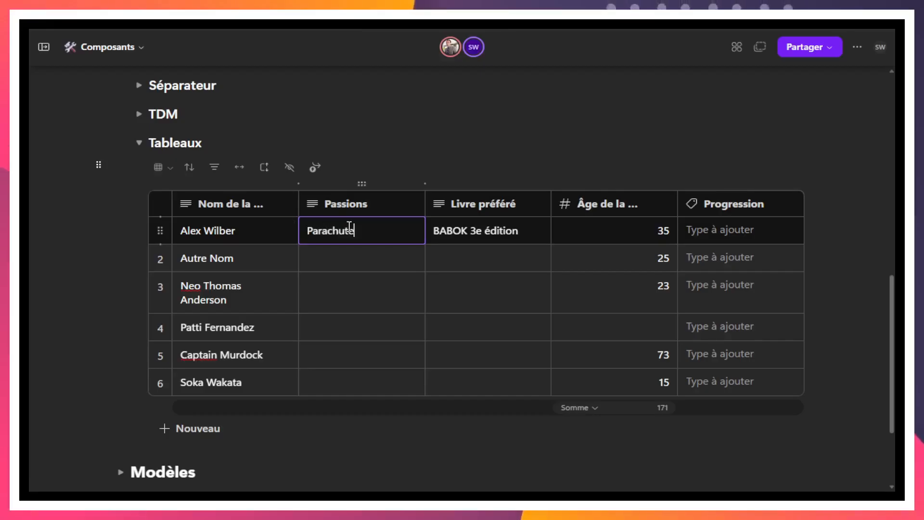
# Set the first row's Progression label to En cours.
pyautogui.click(757, 229)
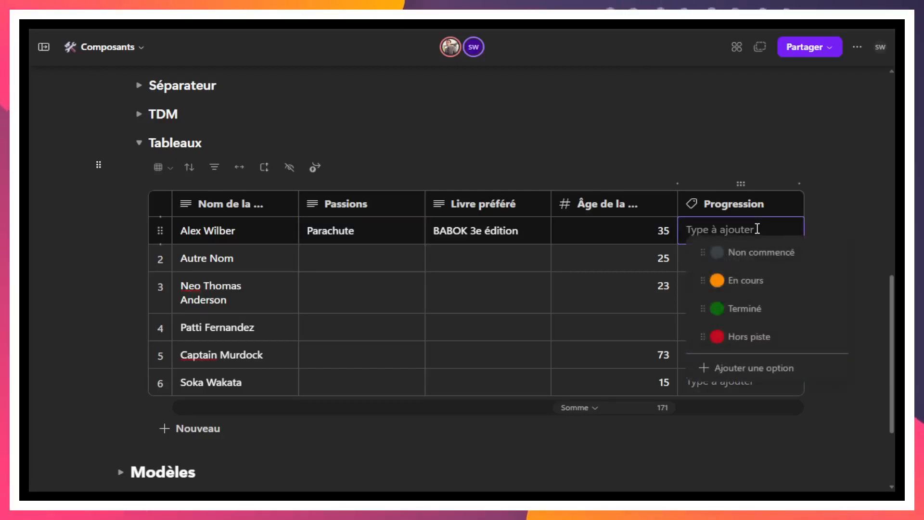
pyautogui.click(761, 282)
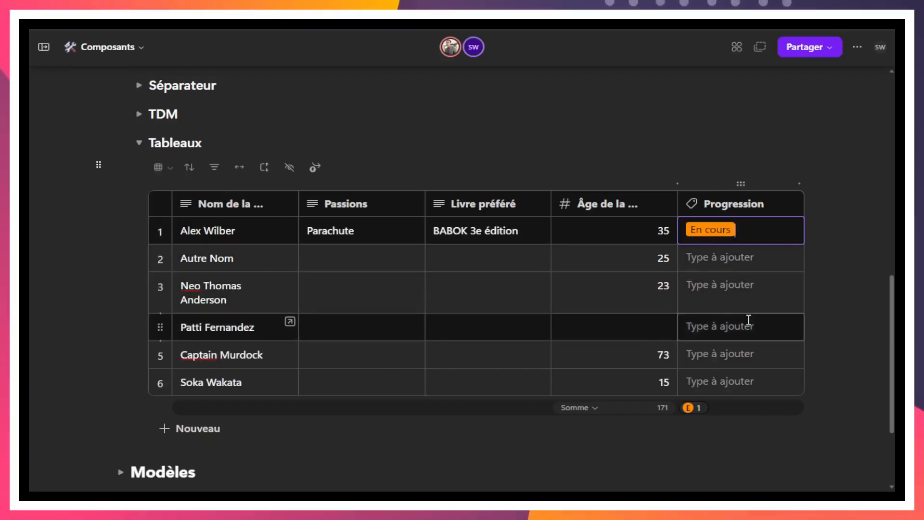
pyautogui.click(744, 247)
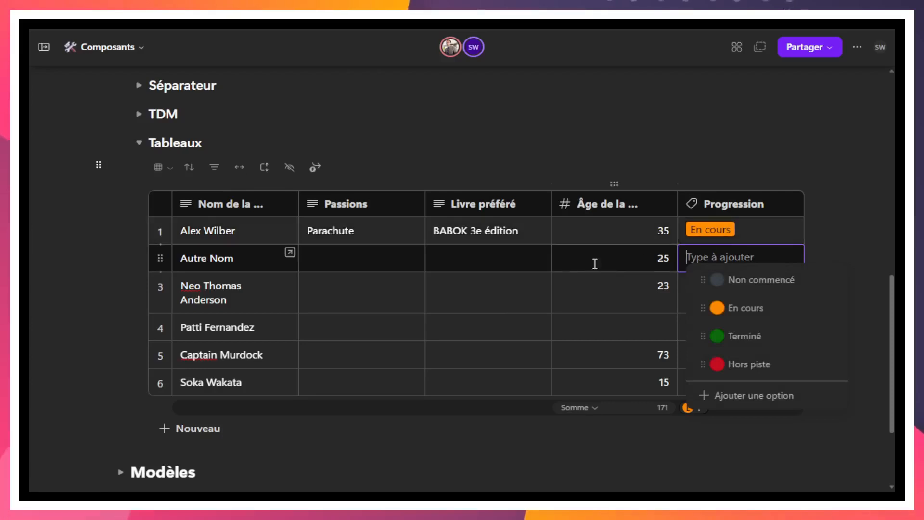
pyautogui.click(600, 232)
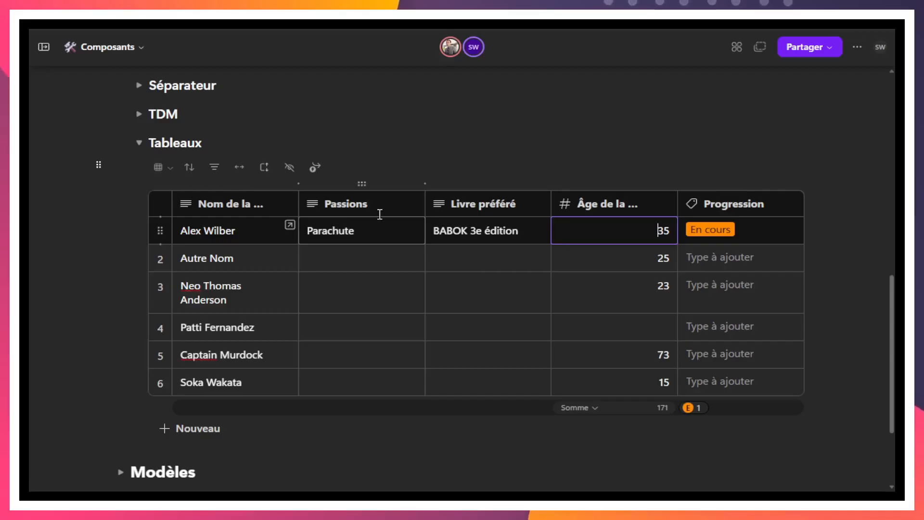
pyautogui.click(538, 204)
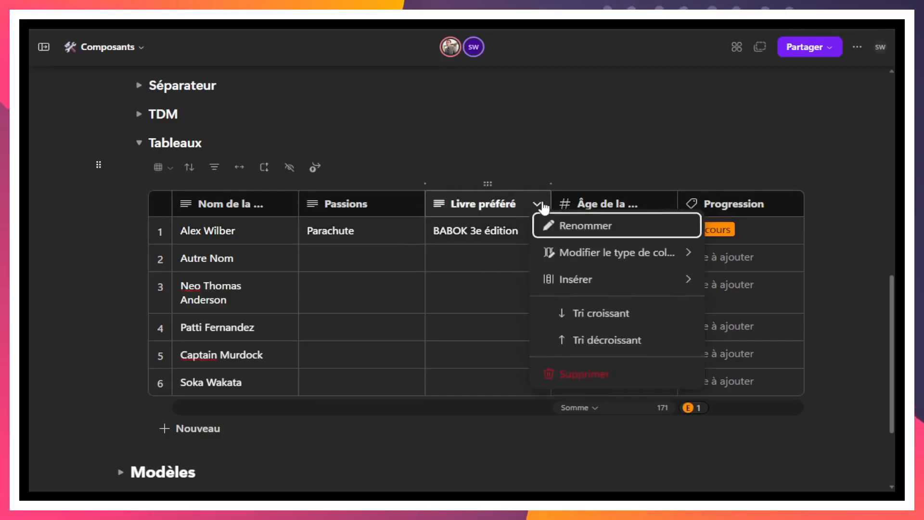
pyautogui.moveTo(651, 259)
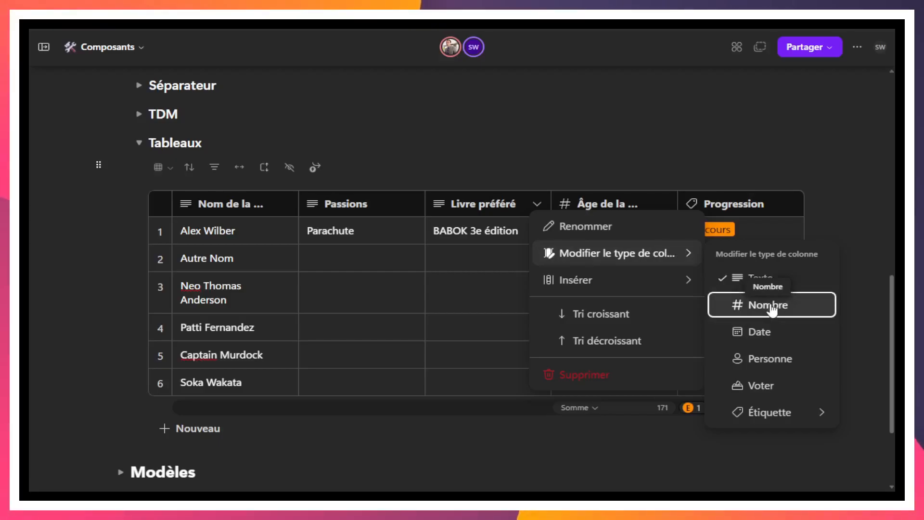
pyautogui.click(781, 203)
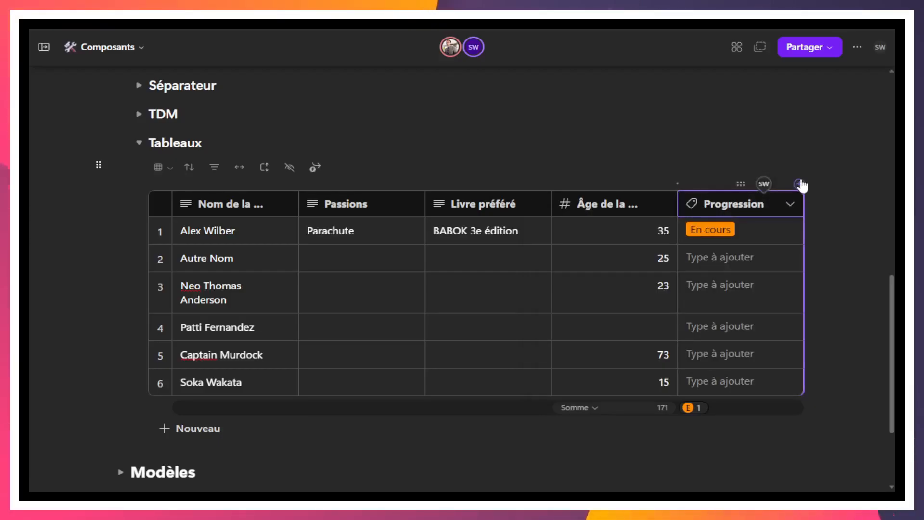
# Add a new column after Progression and change its column type to Voter.
pyautogui.click(803, 186)
pyautogui.click(790, 202)
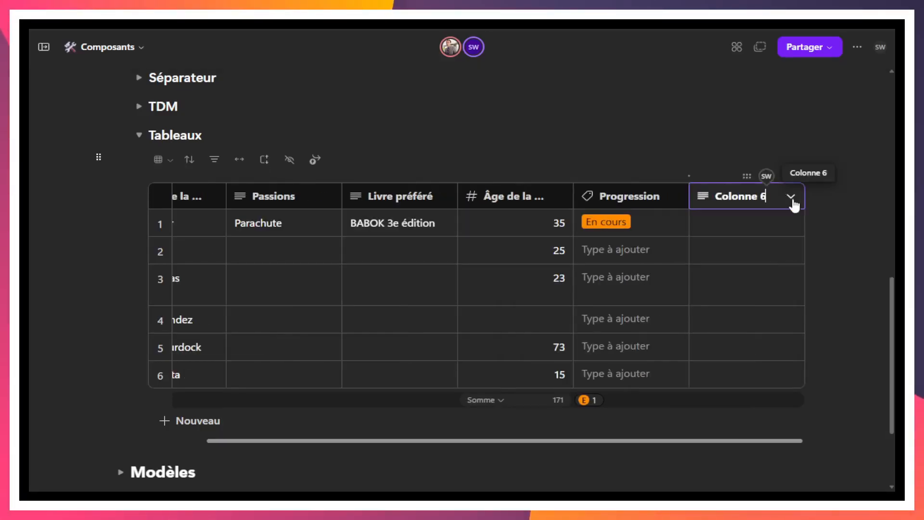
pyautogui.click(795, 198)
pyautogui.moveTo(708, 248)
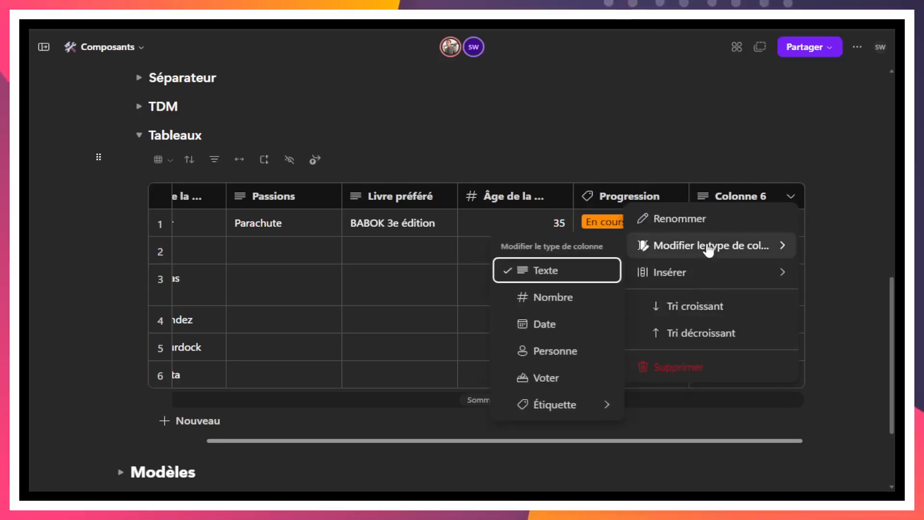
pyautogui.click(554, 377)
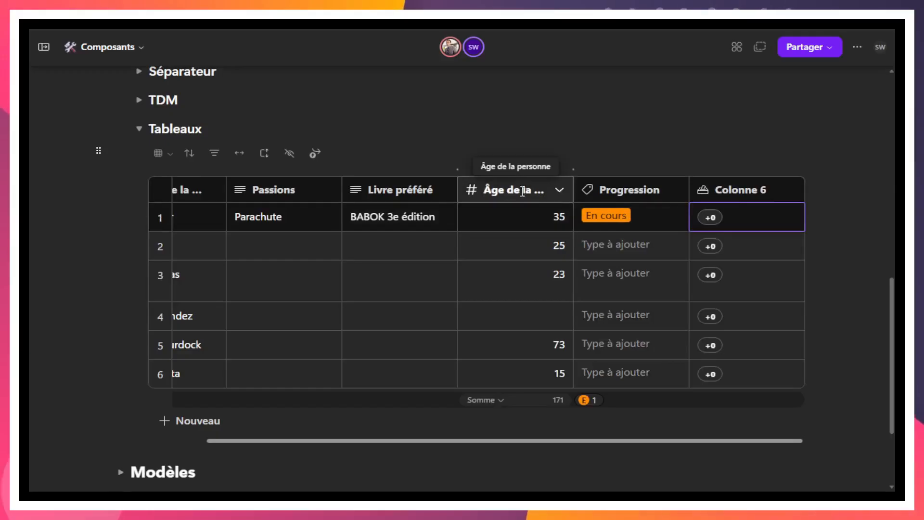
# Enter "Passion1" in the second row's Passions cell.
pyautogui.click(497, 214)
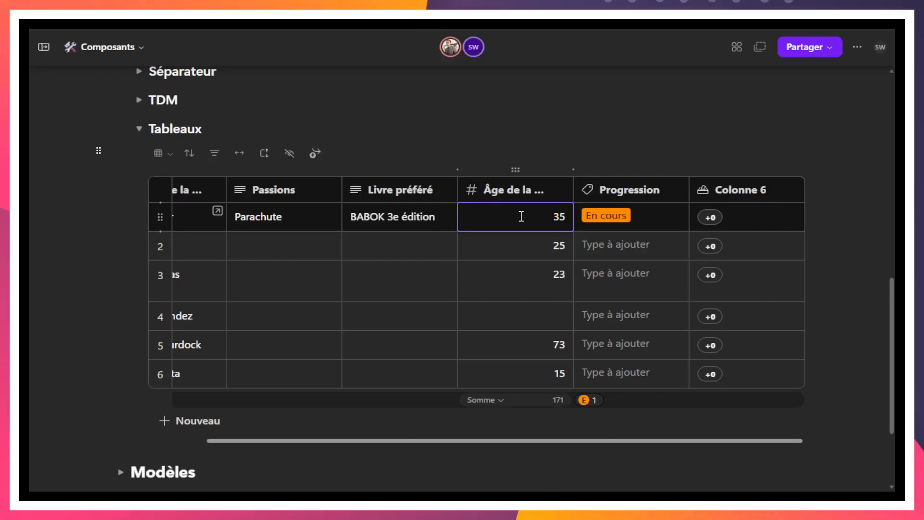
pyautogui.click(276, 244)
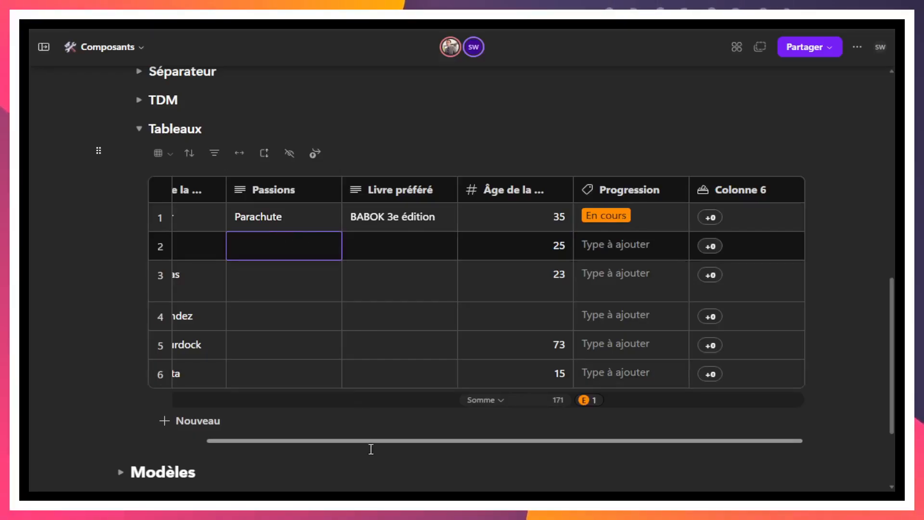
pyautogui.moveTo(379, 442); pyautogui.dragTo(231, 435)
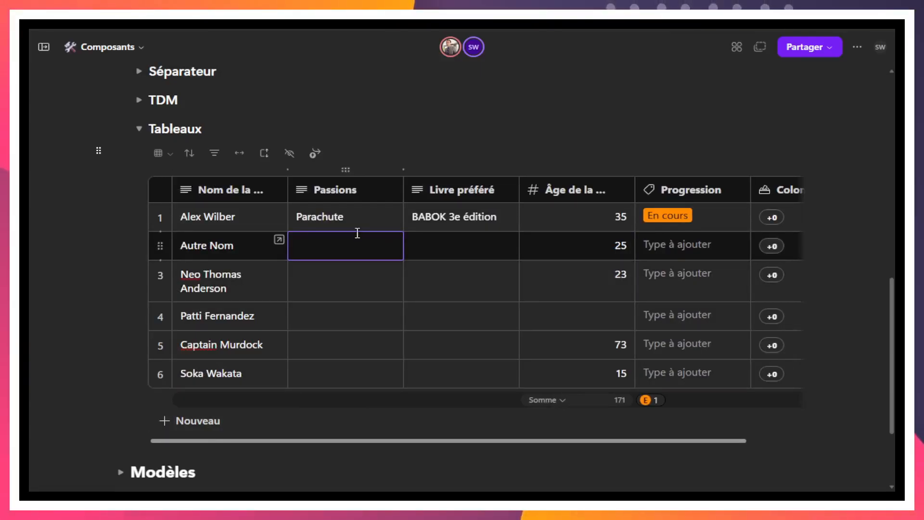
pyautogui.click(343, 244)
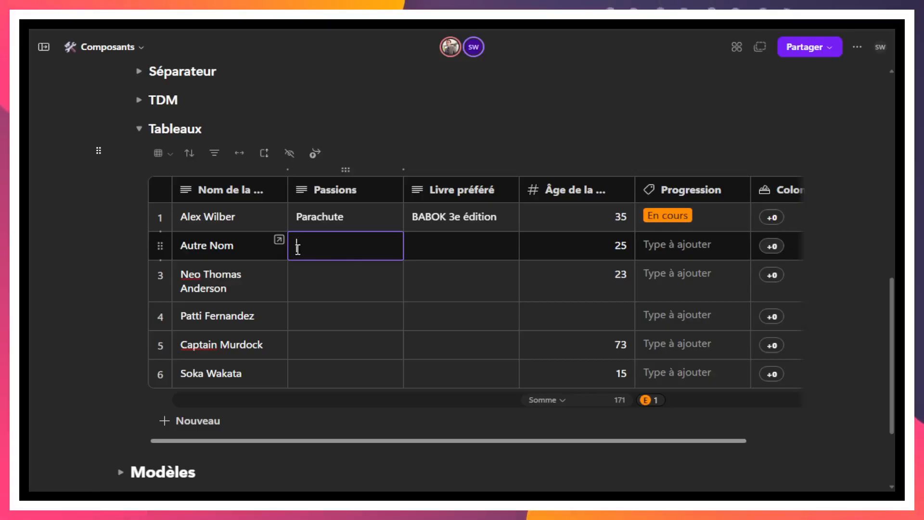
pyautogui.write('Passs')
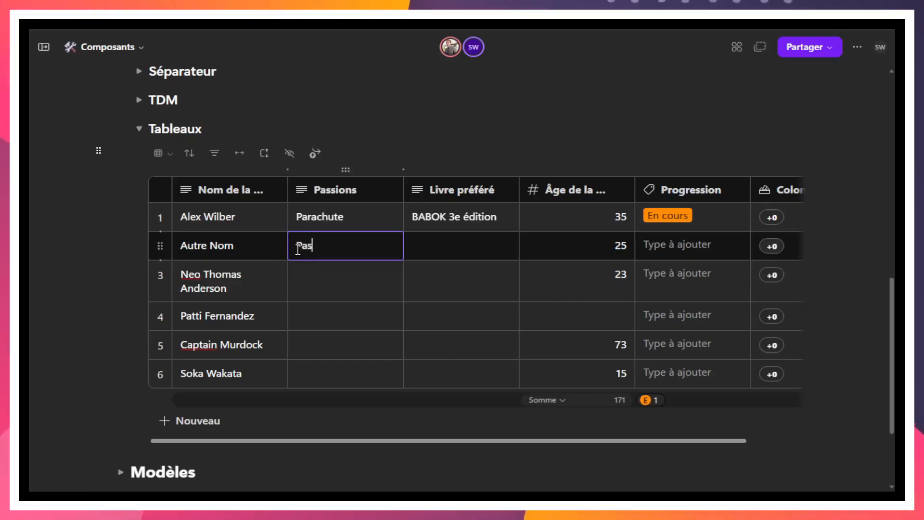
pyautogui.press('BackSpace')
pyautogui.press('BackSpace')
pyautogui.press('BackSpace')
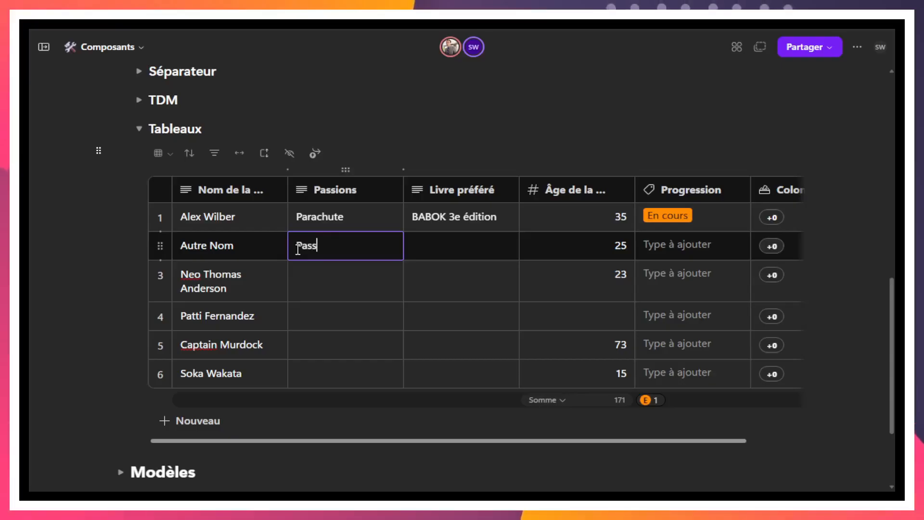
pyautogui.write('ion1')
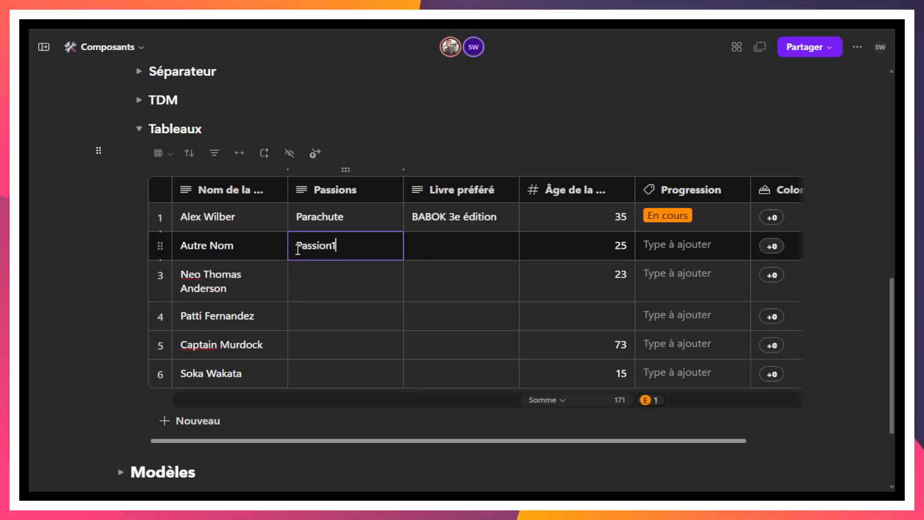
pyautogui.press('Return')
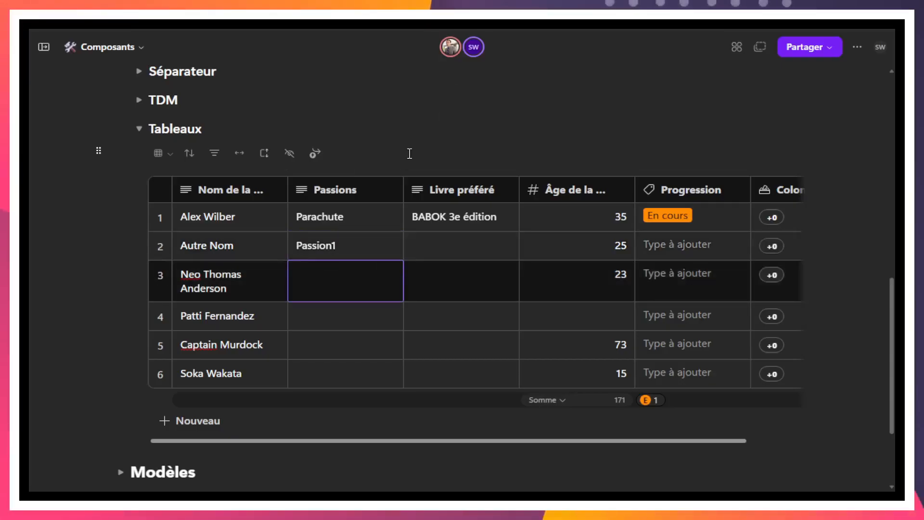
# Add a second line reading "Passion2" under Passion1 within the same Passions cell.
pyautogui.click(348, 254)
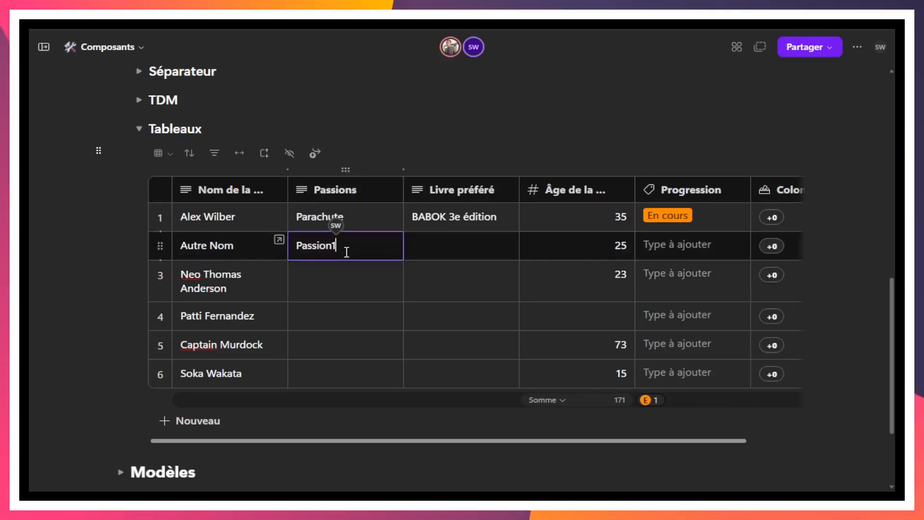
pyautogui.hotkey('shift', 'Return')
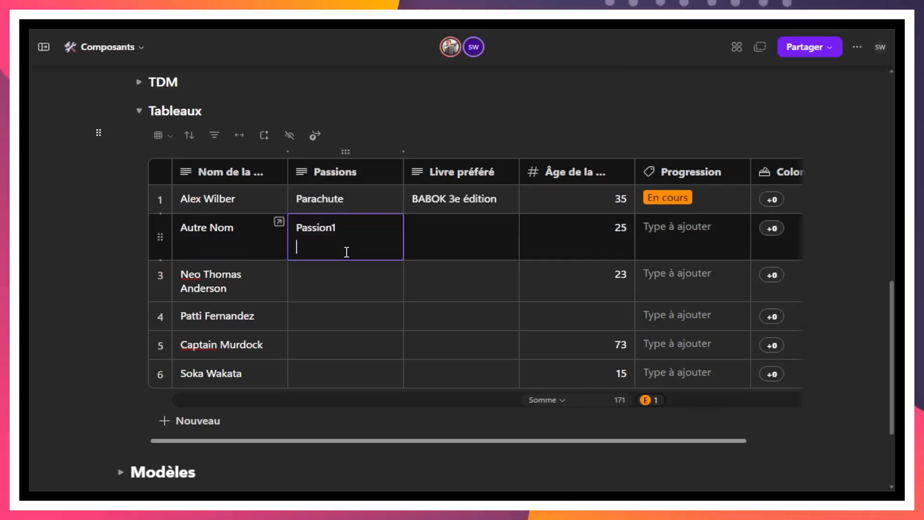
pyautogui.write('Passion2')
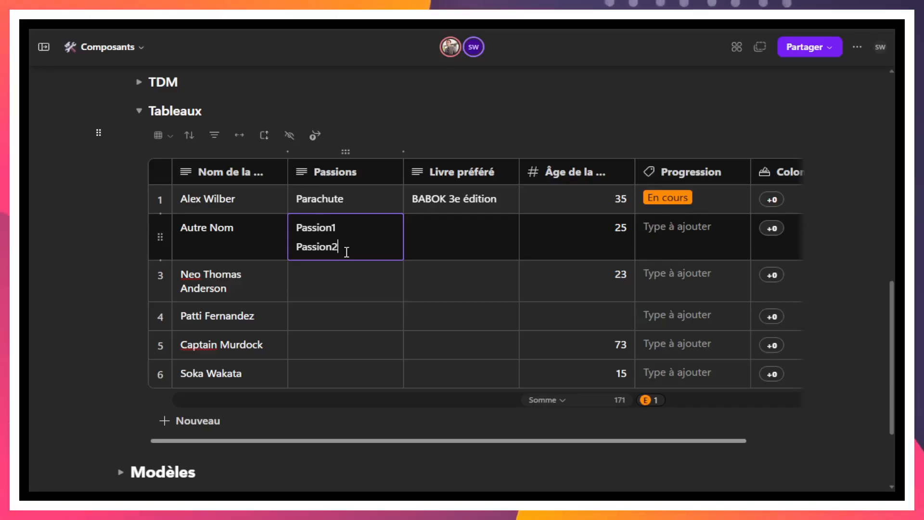
# Delete both lines of text from the second row's Passions cell.
pyautogui.press('BackSpace')
pyautogui.press('BackSpace')
pyautogui.press('BackSpace')
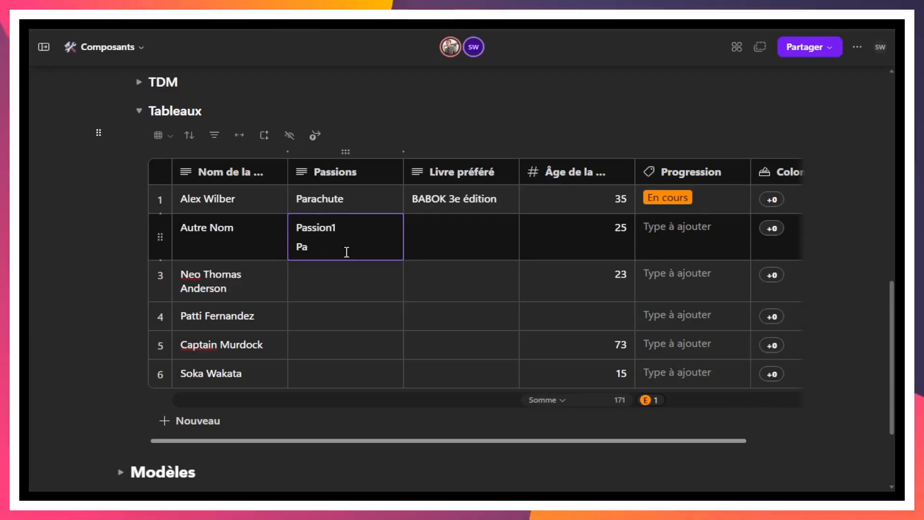
pyautogui.press('BackSpace')
pyautogui.press('BackSpace')
pyautogui.press('BackSpace')
pyautogui.press('BackSpace')
pyautogui.press('BackSpace')
pyautogui.press('BackSpace')
pyautogui.press('BackSpace')
pyautogui.press('BackSpace')
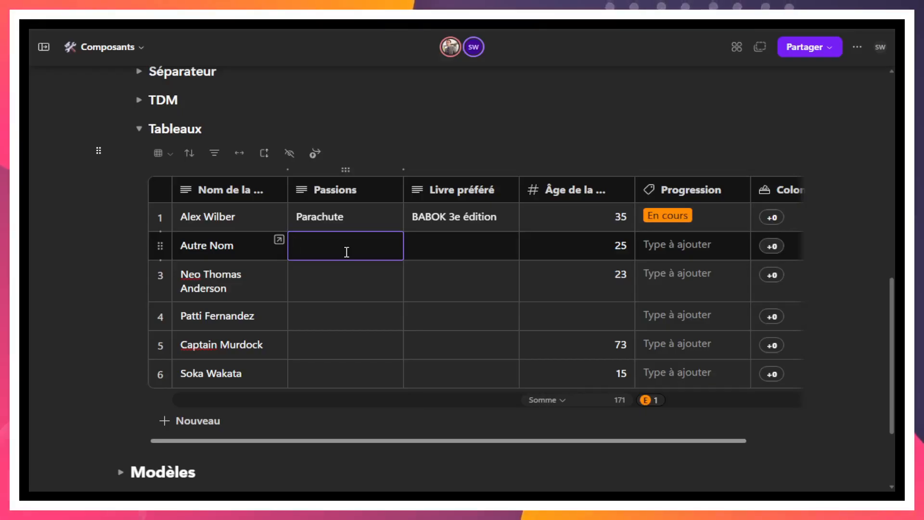
# Create a bulleted list in the second row's Passions cell with the item "Passion 1" and an empty second bullet.
pyautogui.write('-')
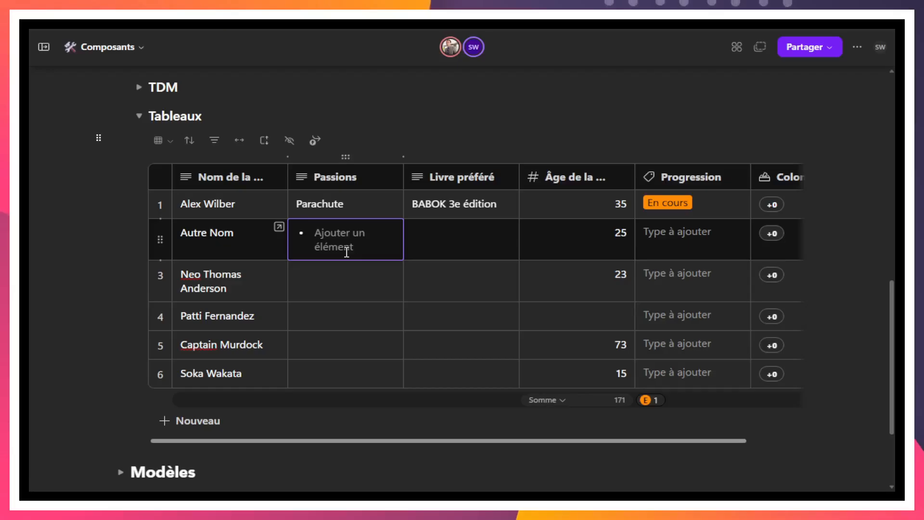
pyautogui.press('BackSpace')
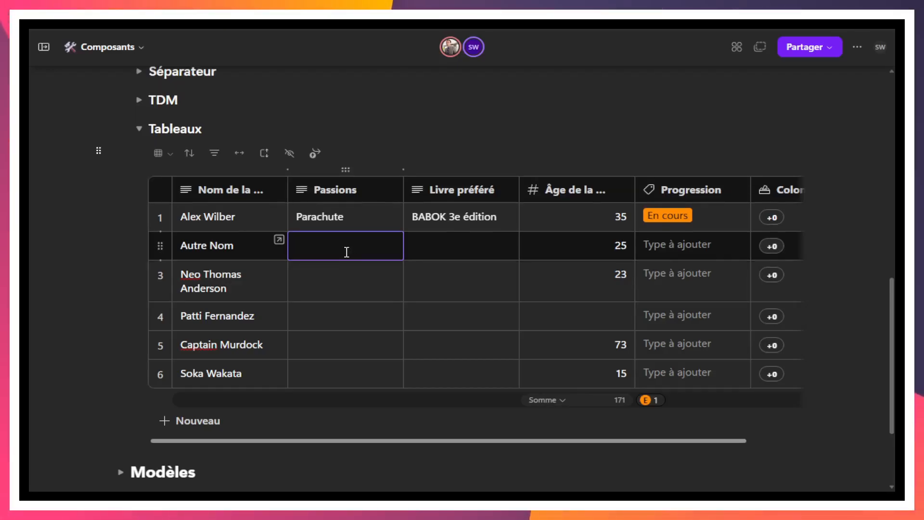
pyautogui.write('* ')
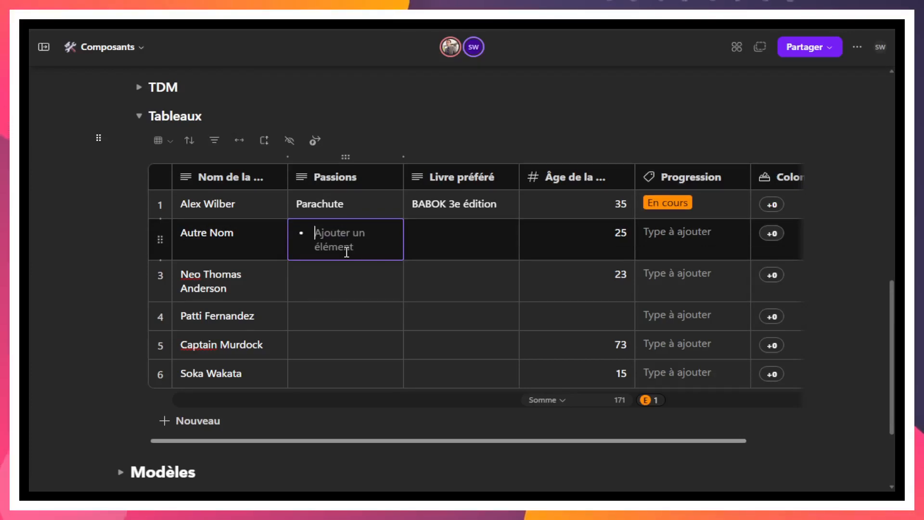
pyautogui.write('Passion 1')
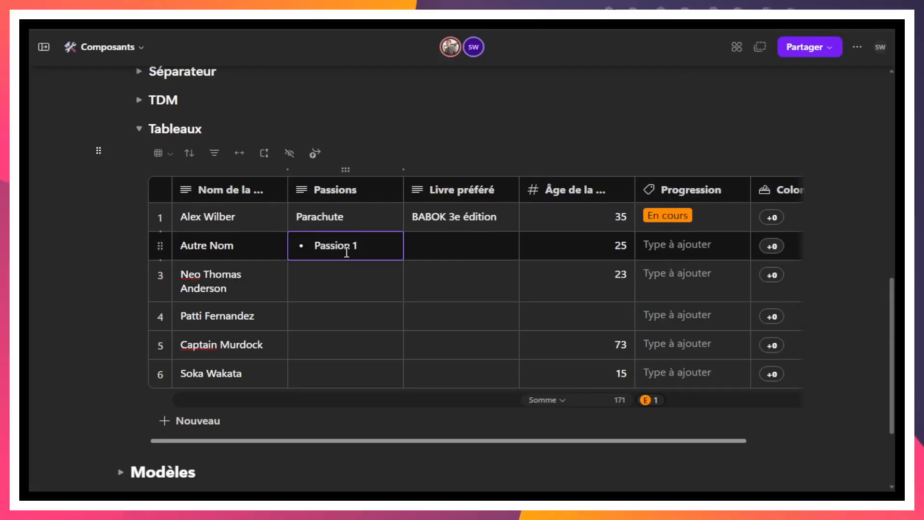
pyautogui.press('Return')
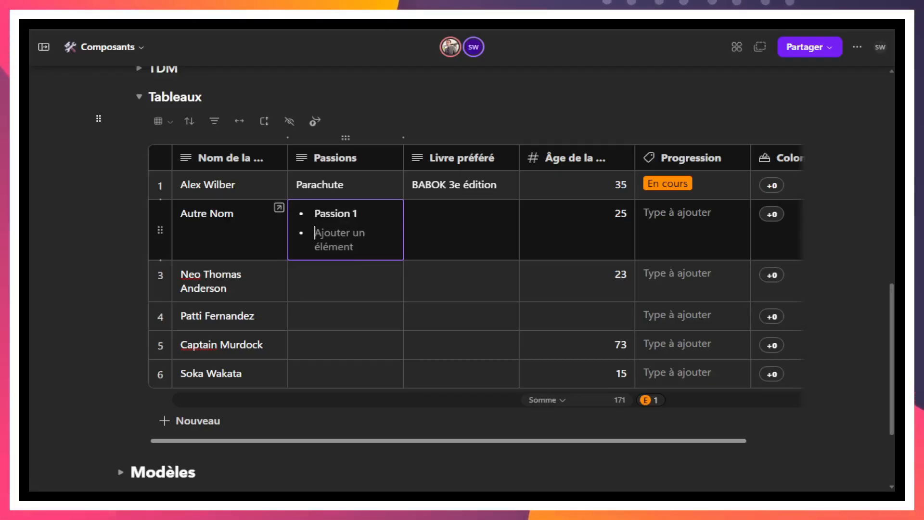
pyautogui.click(352, 279)
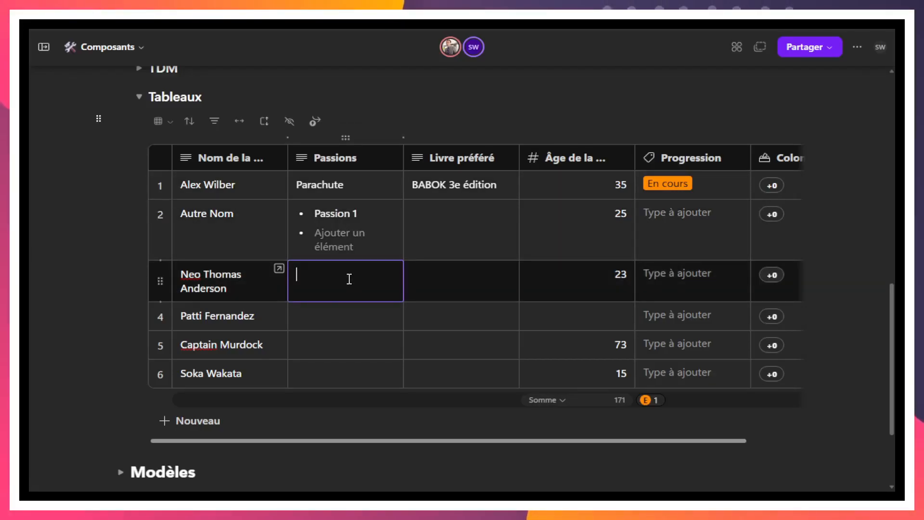
# Enter "Passion3" in the third row's Passions cell and add an empty line below it.
pyautogui.write('Passion3')
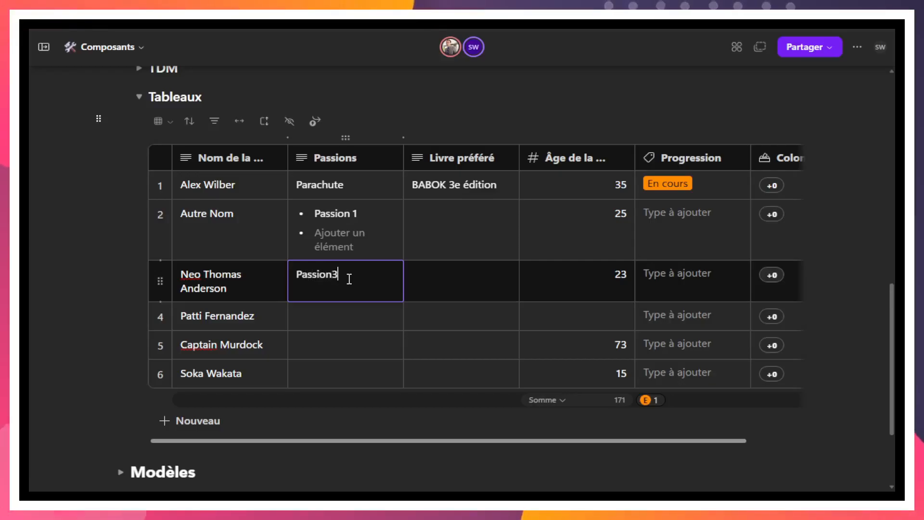
pyautogui.press('Return')
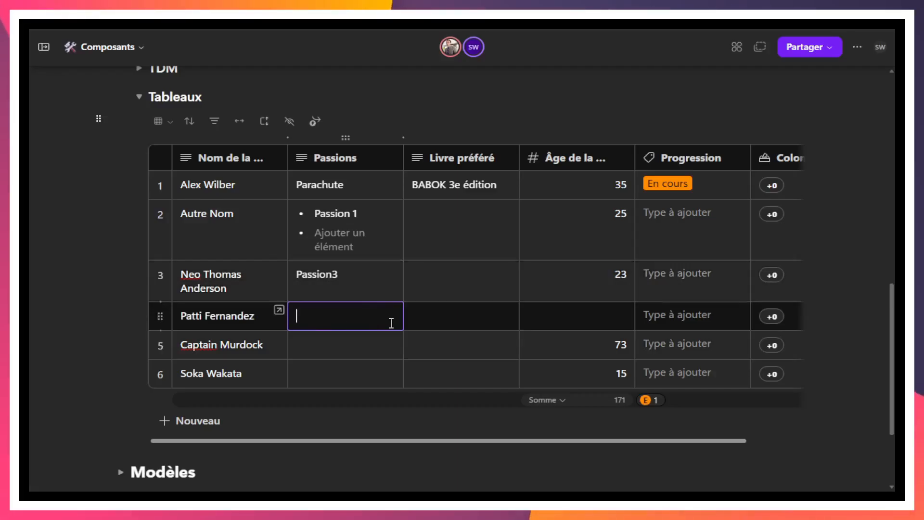
pyautogui.click(362, 271)
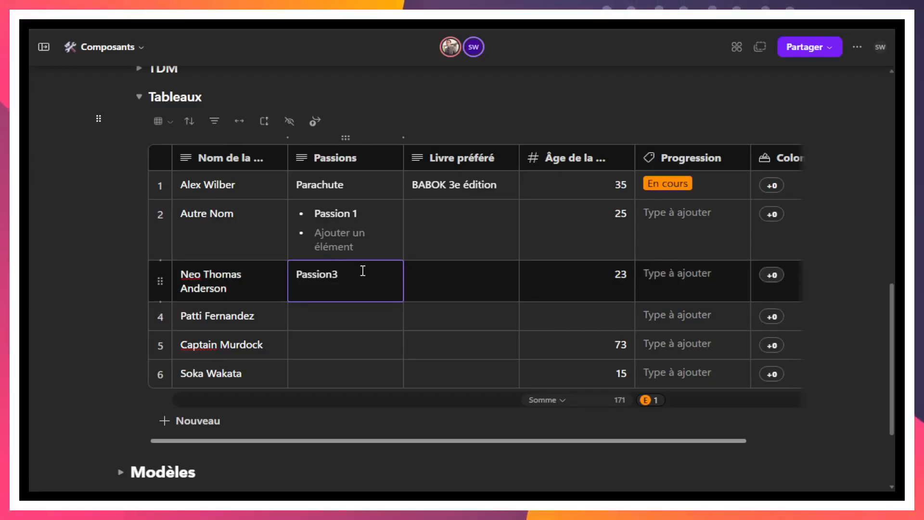
pyautogui.press('Return')
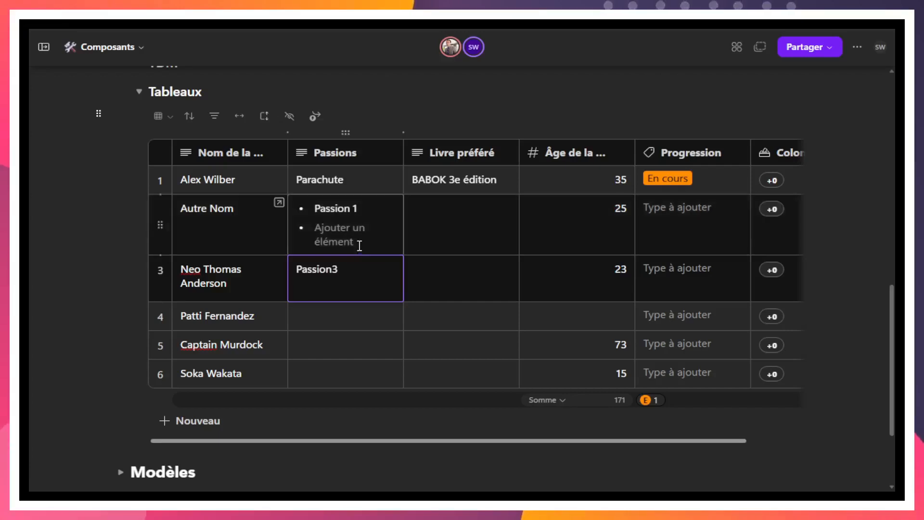
# Fill the empty second bullet in the second row's Passions cell with "Passion2".
pyautogui.click(354, 228)
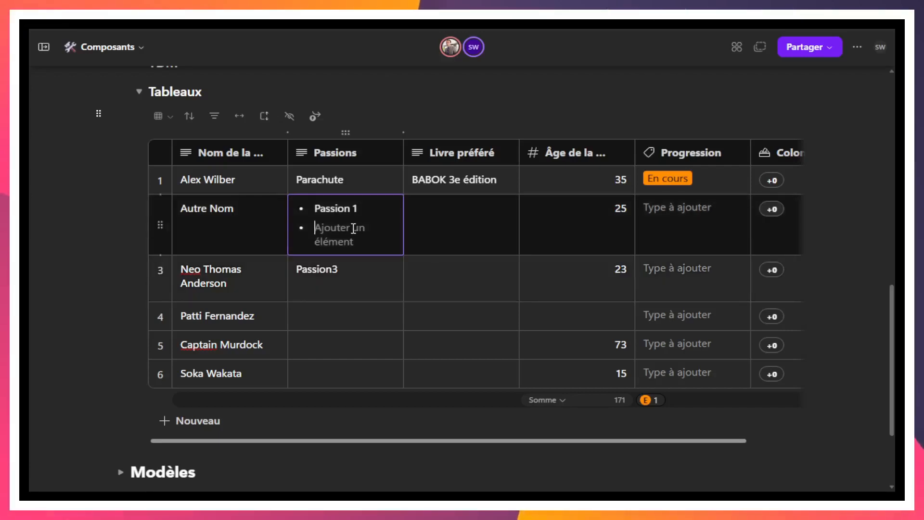
pyautogui.write('Passio')
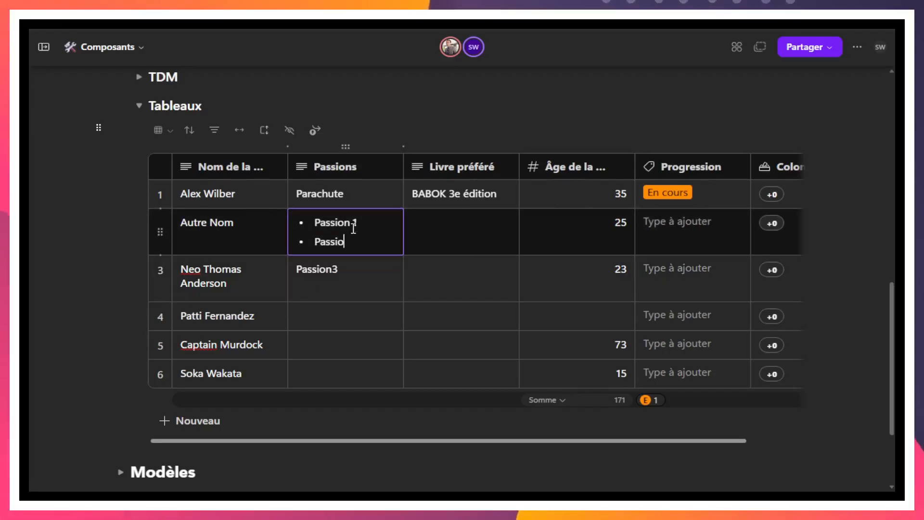
pyautogui.write('n2')
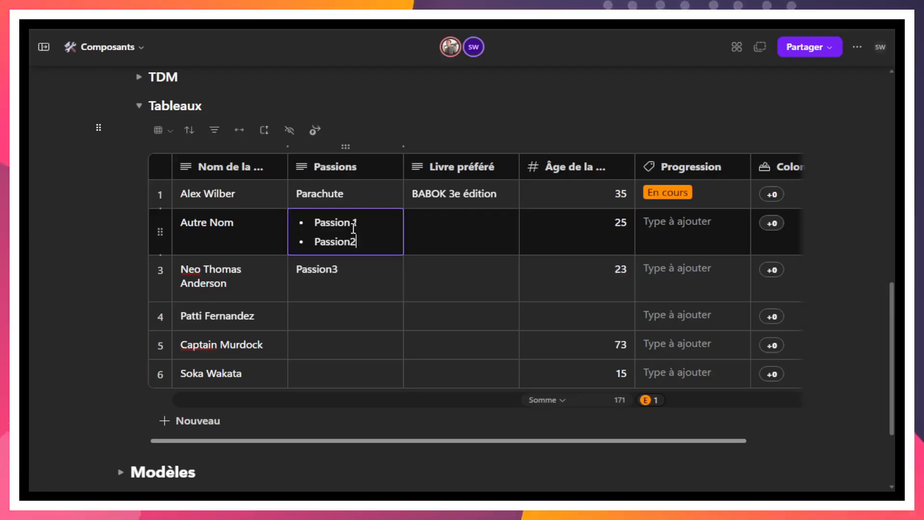
# End the bulleted list and start a numbered list below it with the item "Passion 3" and an empty second item.
pyautogui.press('Return')
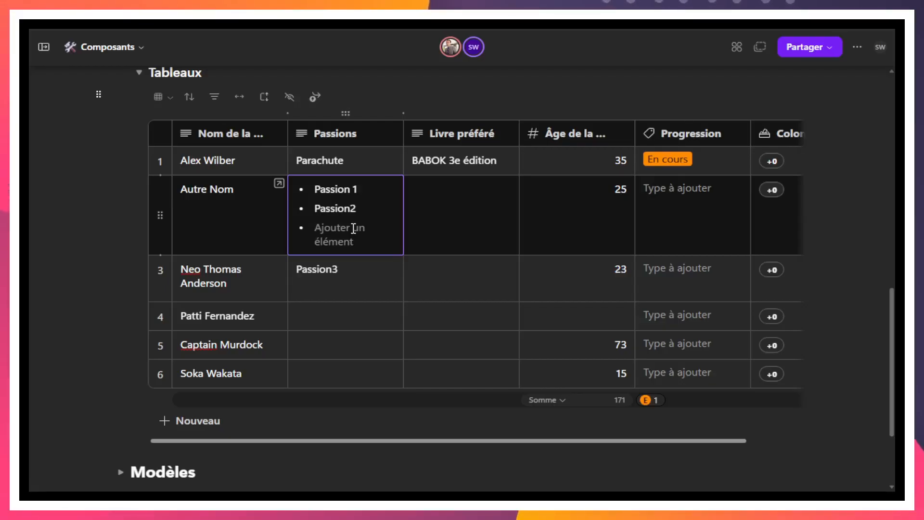
pyautogui.press('Return')
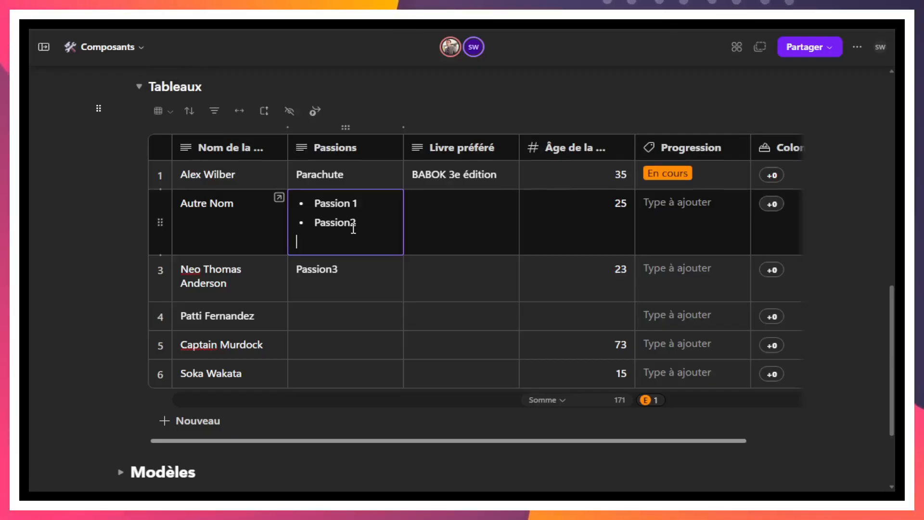
pyautogui.write('1')
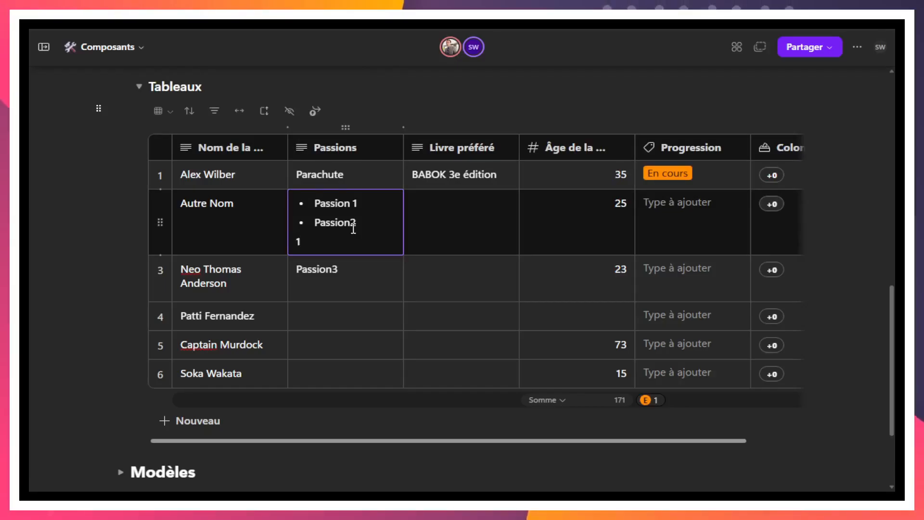
pyautogui.write('. ')
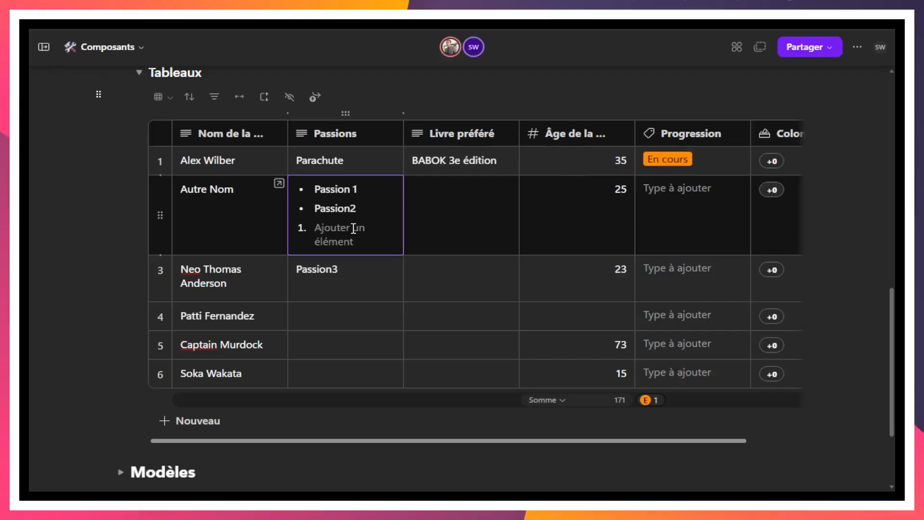
pyautogui.write('Passion 3')
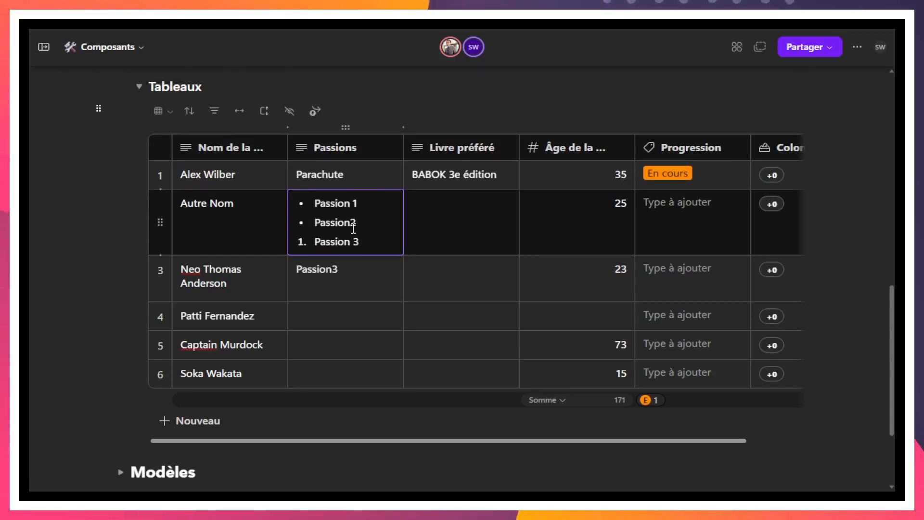
pyautogui.press('Return')
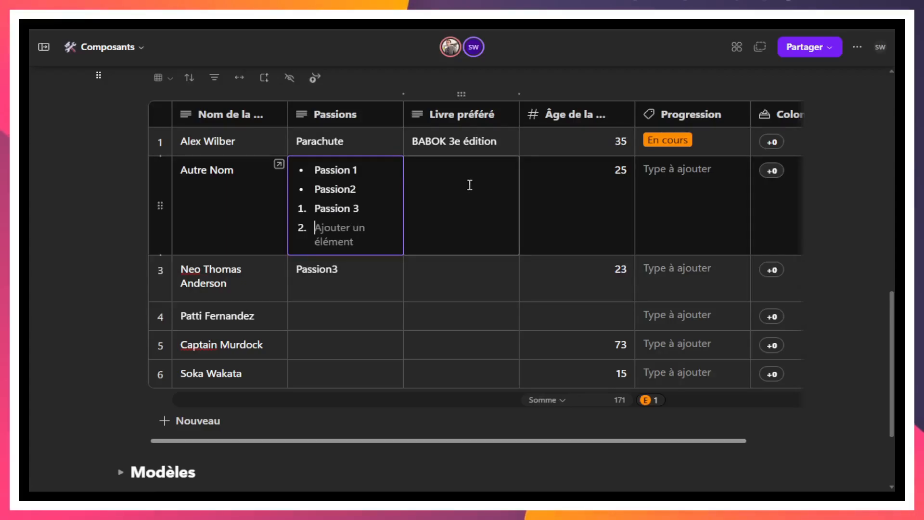
# Insert a date component set to 12 June 2024 in the second row's Livre préféré cell.
pyautogui.click(445, 179)
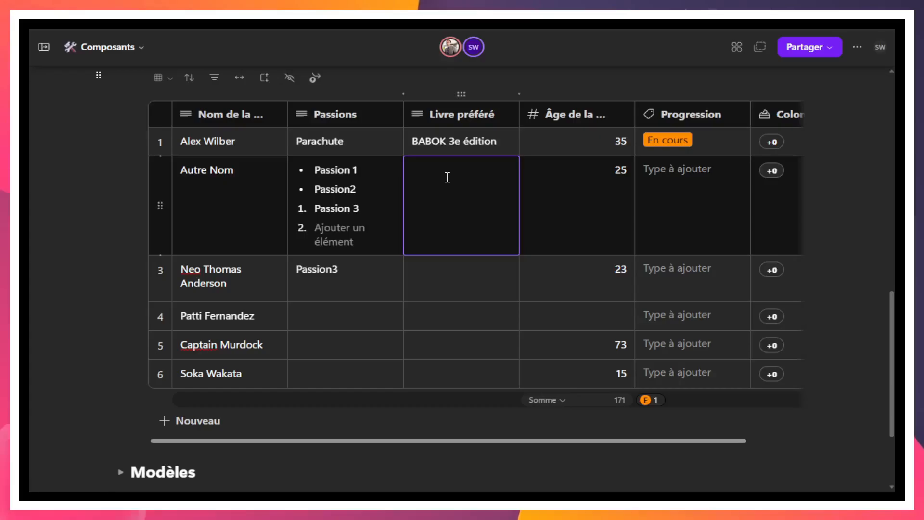
pyautogui.write('/')
pyautogui.press('BackSpace')
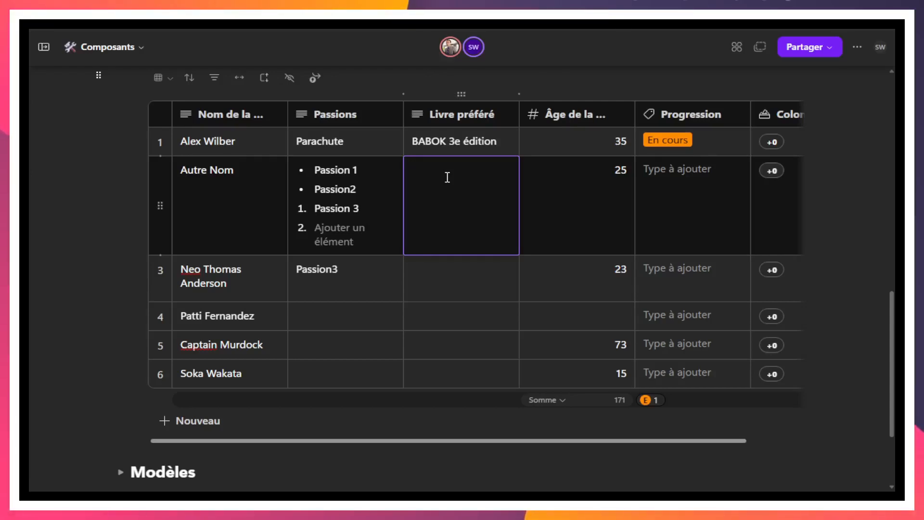
pyautogui.write('/')
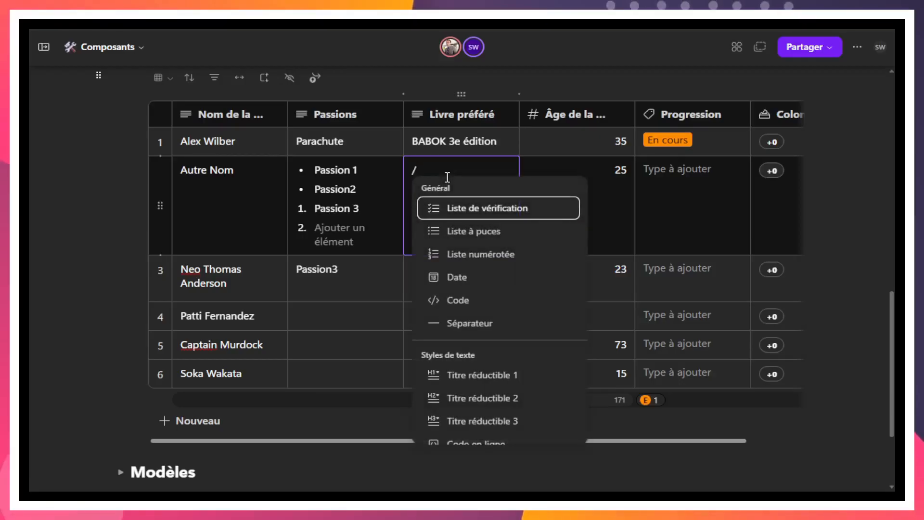
pyautogui.click(457, 278)
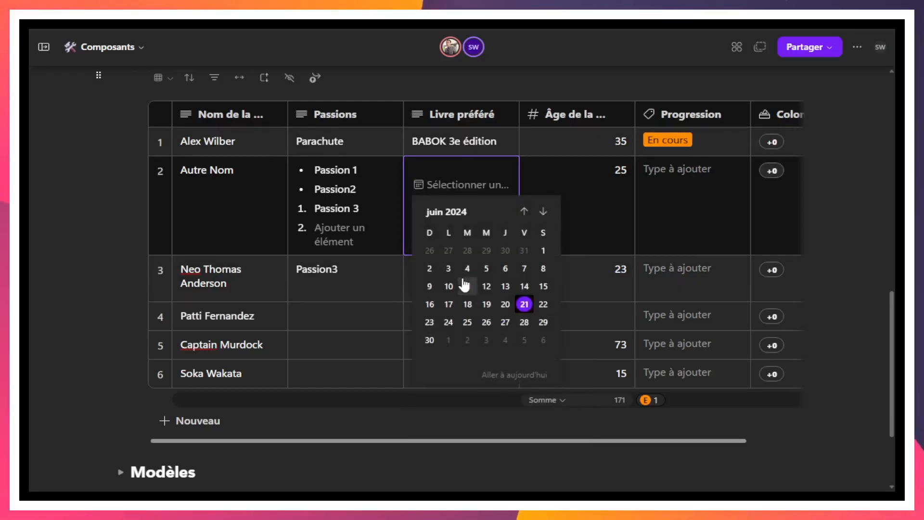
pyautogui.click(487, 286)
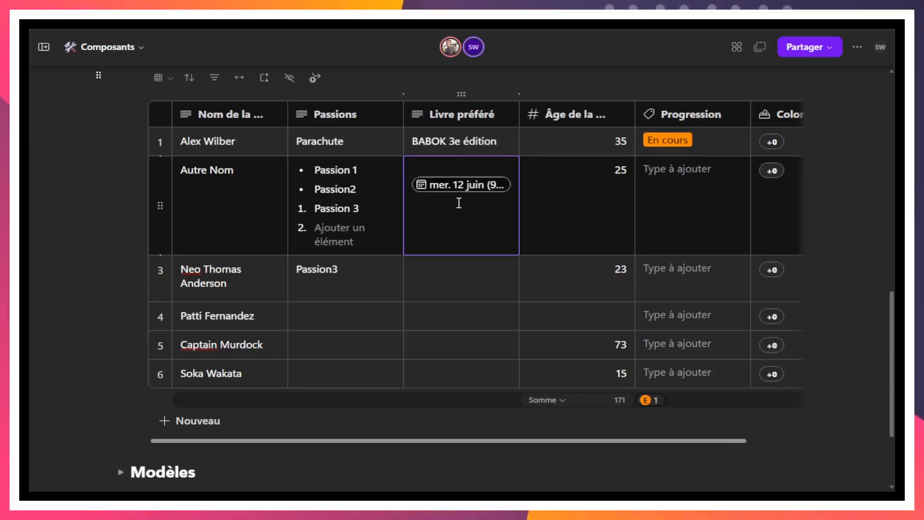
# Add the text "Texte" after the date and "99999" on a new line in the same Livre préféré cell.
pyautogui.write('Texte')
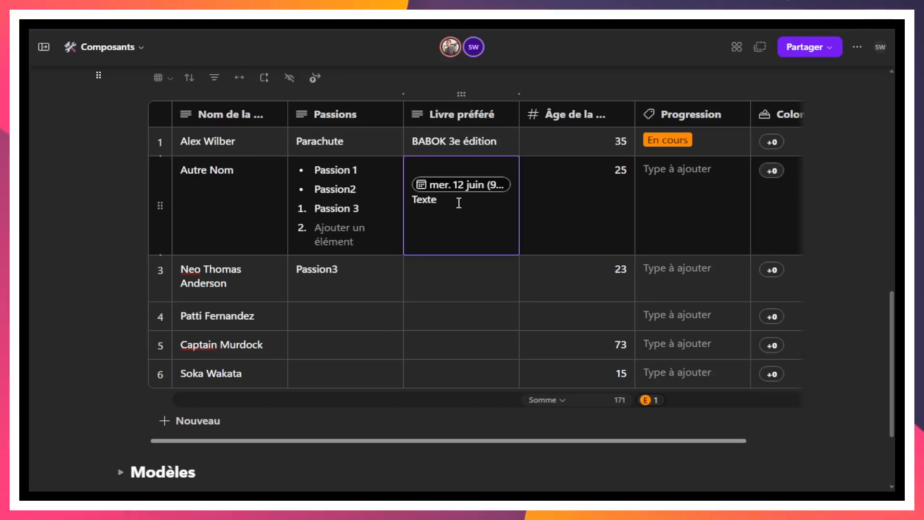
pyautogui.press('Down')
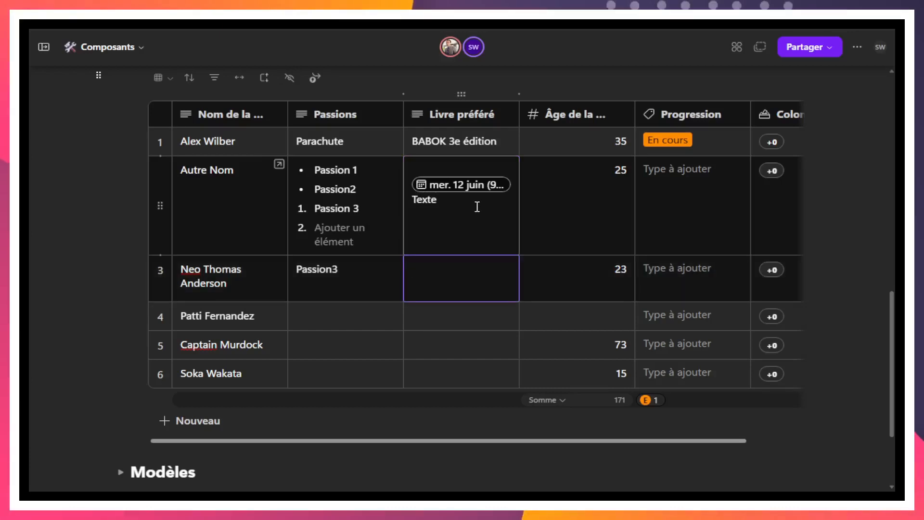
pyautogui.press('Up')
pyautogui.write('99999')
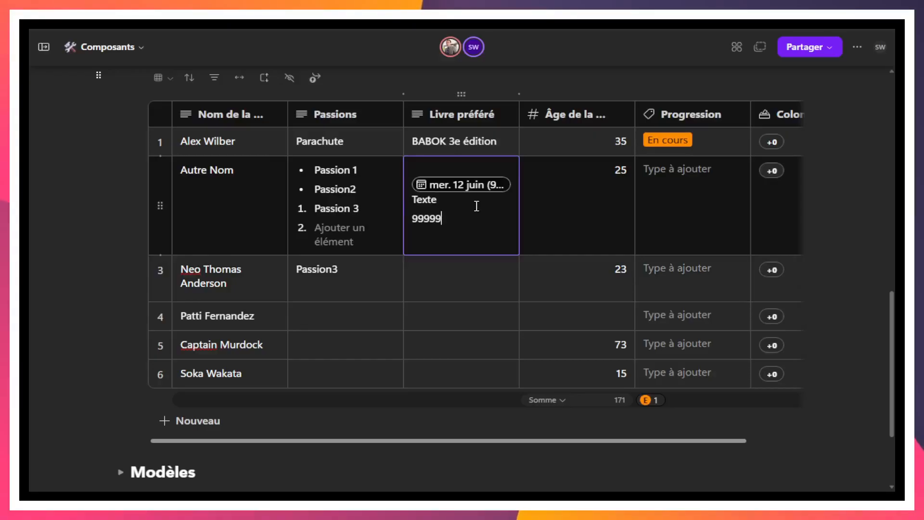
# Insert an empty code block on a new line below 99999 in the Livre préféré cell.
pyautogui.press('Return')
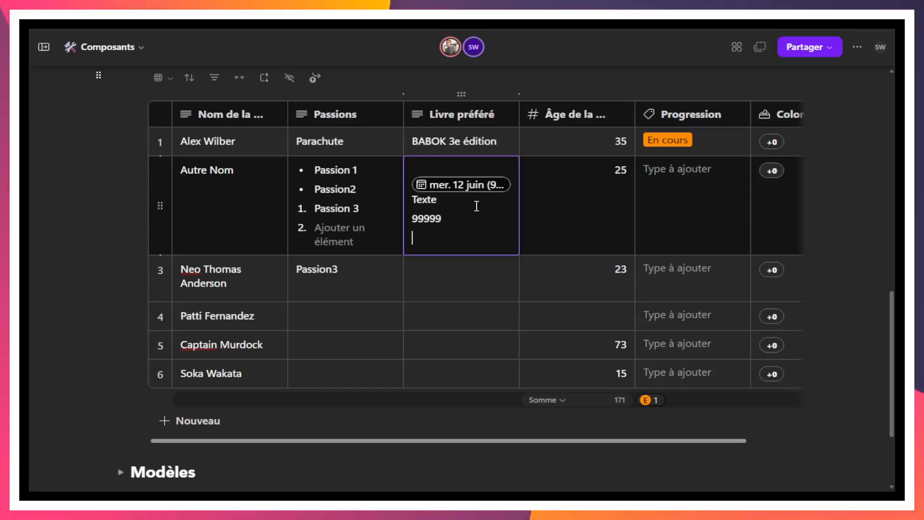
pyautogui.write('/')
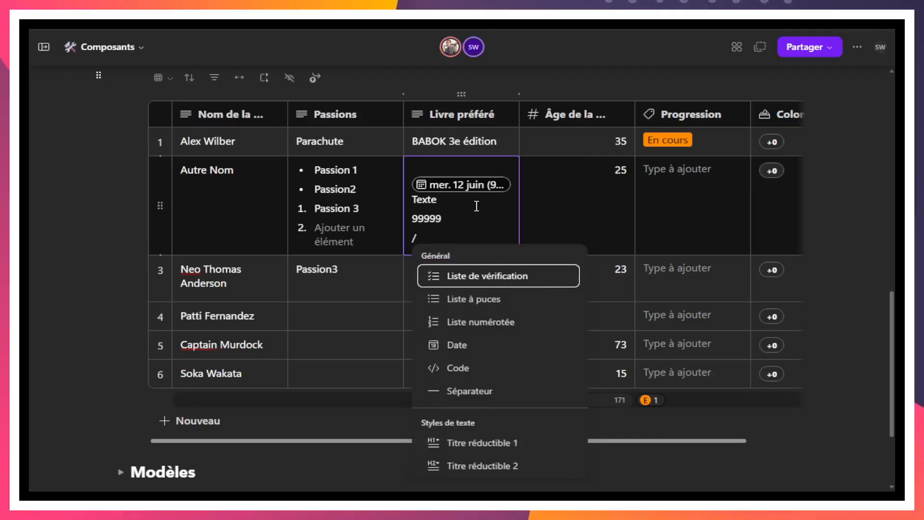
pyautogui.click(486, 370)
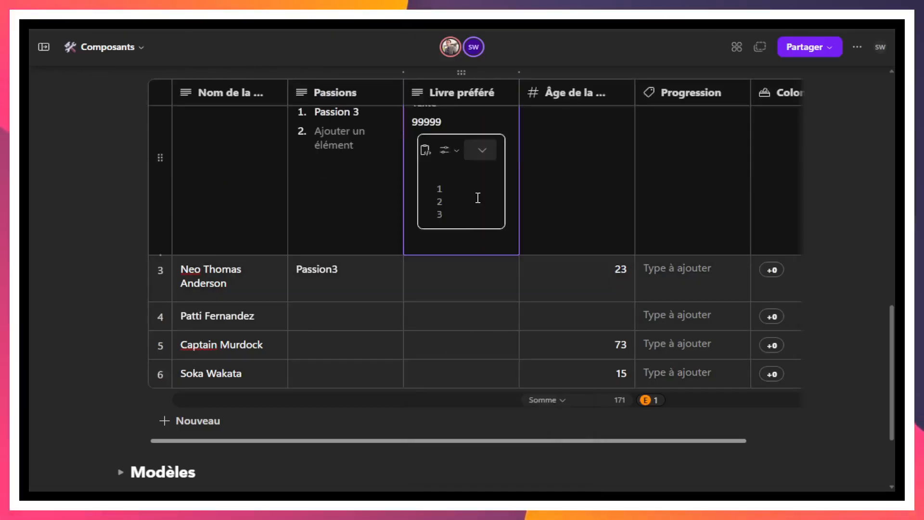
pyautogui.scroll(3, 482, 208)
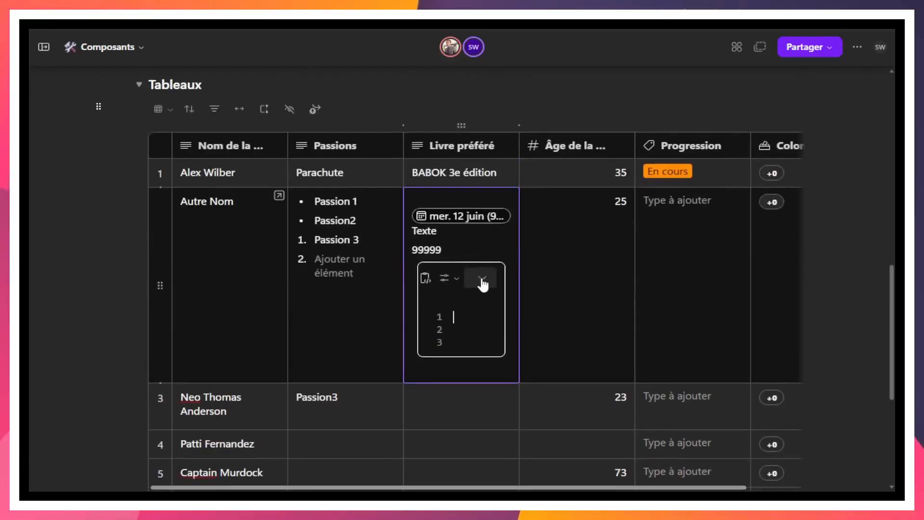
# Add inline code below the code block with "dsdlksjdlskjdlj" and, on the following line, "lksjd lskjdl skjdls".
pyautogui.click(473, 367)
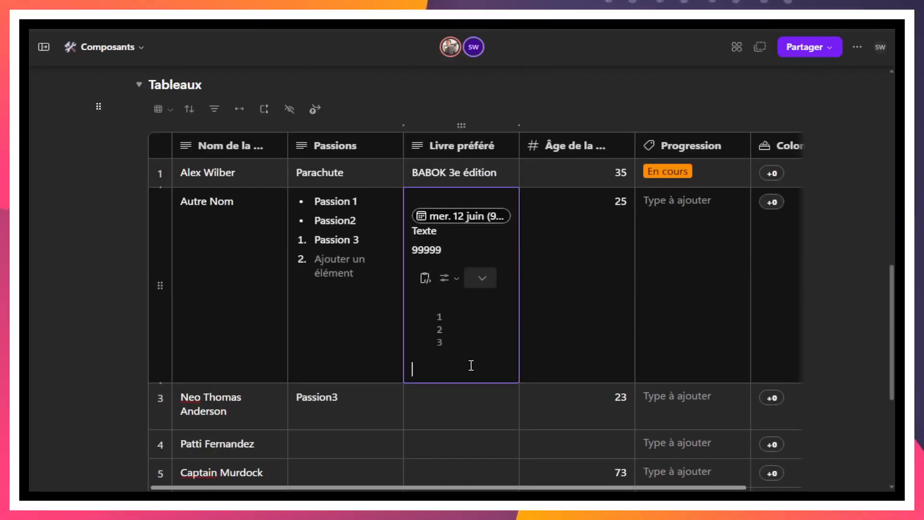
pyautogui.write('/co')
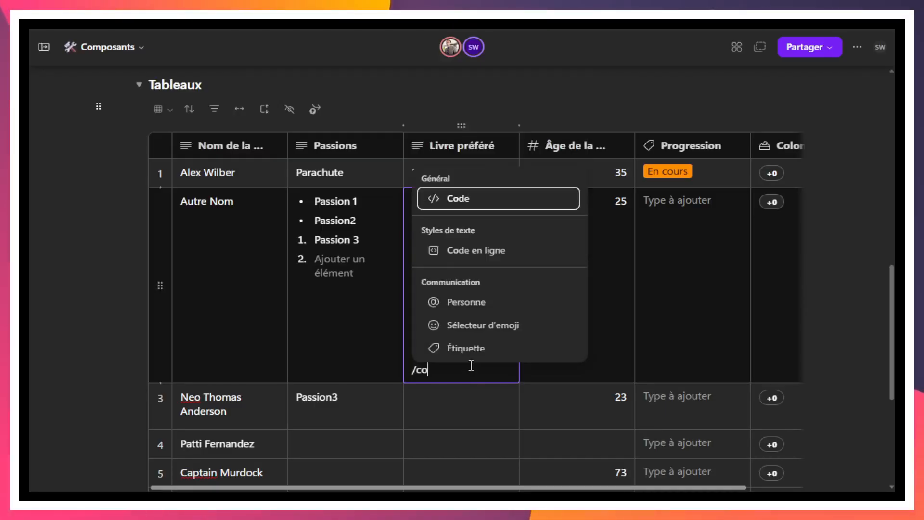
pyautogui.click(513, 254)
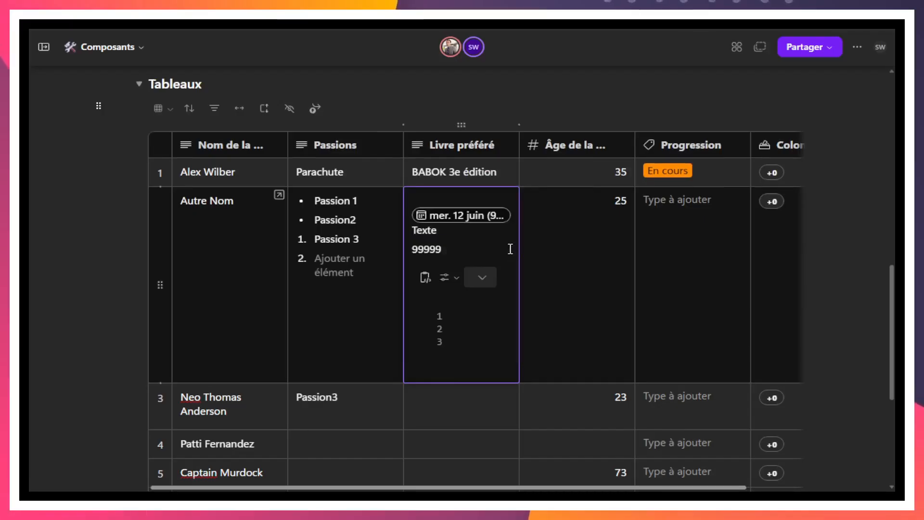
pyautogui.write('dsdlksjdlskjdlj')
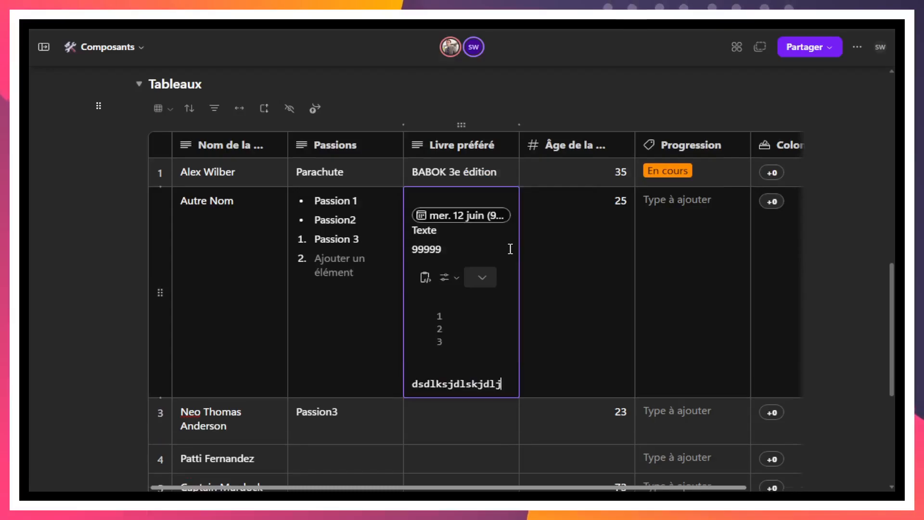
pyautogui.press('Return')
pyautogui.write('lksjd lskjdl skjdls')
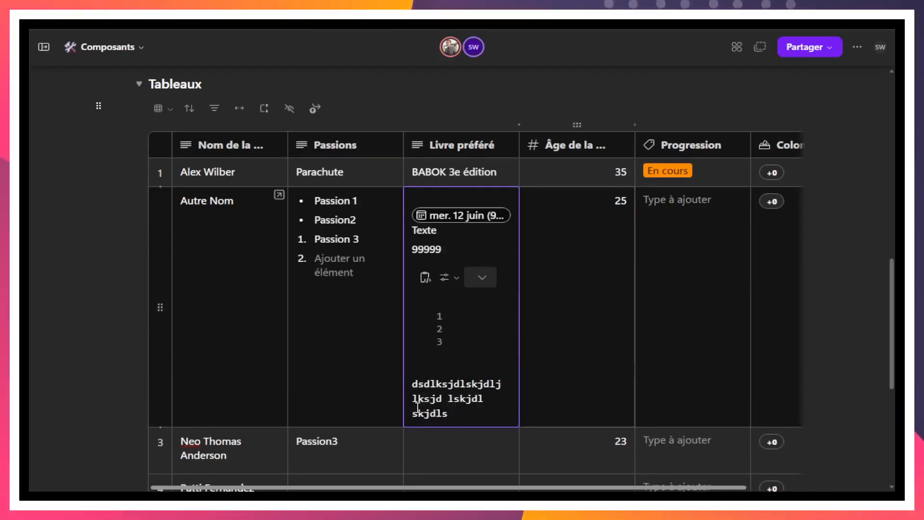
# Examine the component types that can be inserted on the first line of the second row's Livre préféré cell.
pyautogui.scroll(-4, 508, 248)
pyautogui.scroll(3, 504, 231)
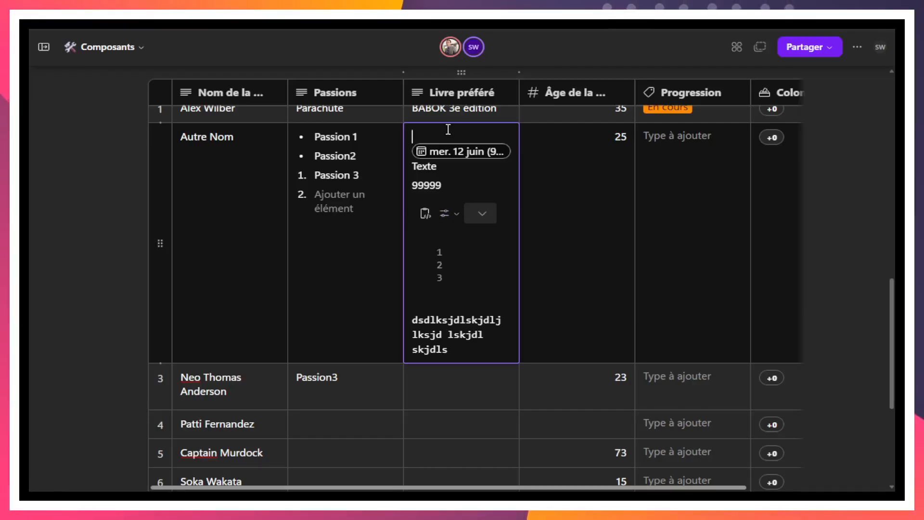
pyautogui.write('/')
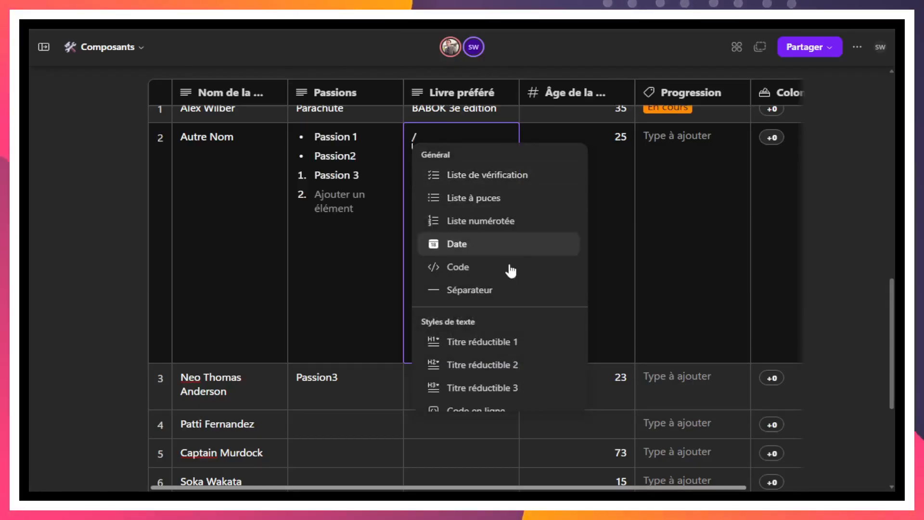
pyautogui.scroll(-2, 523, 296)
pyautogui.scroll(-1, 523, 296)
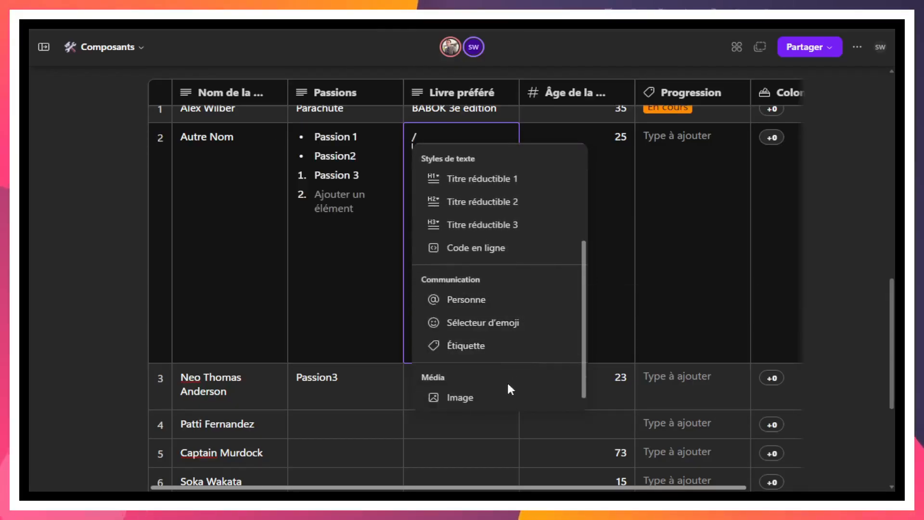
pyautogui.scroll(3, 503, 366)
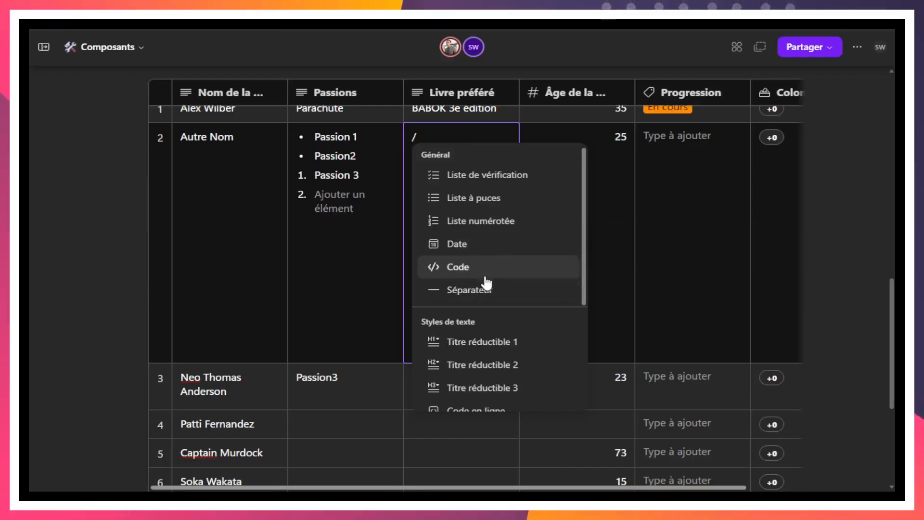
pyautogui.scroll(-3, 486, 276)
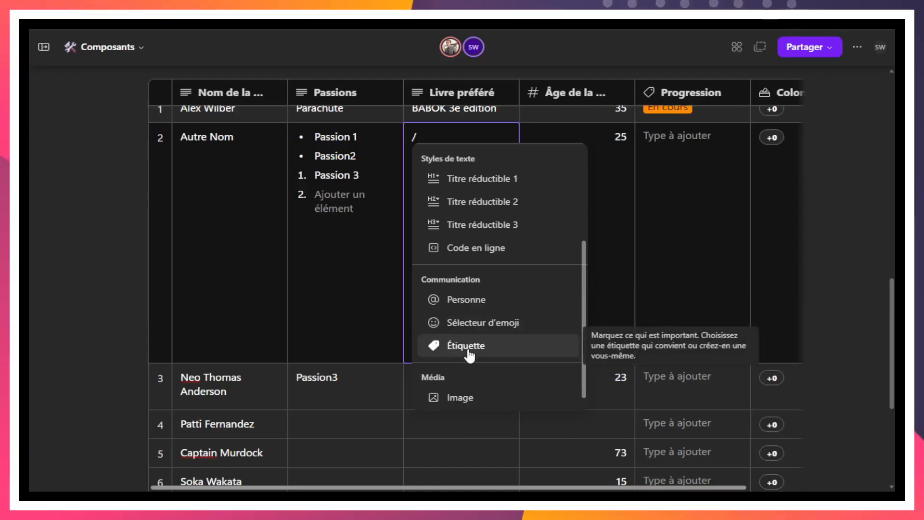
pyautogui.scroll(3, 486, 354)
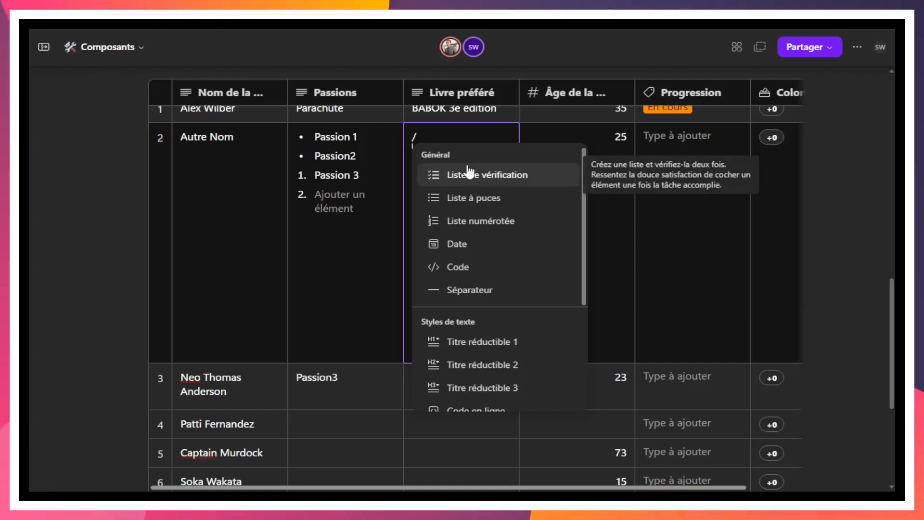
pyautogui.press('Escape')
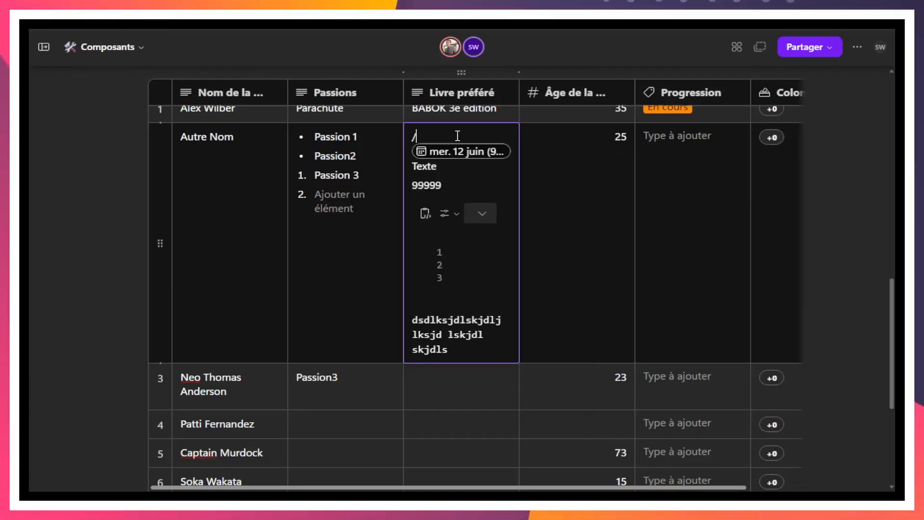